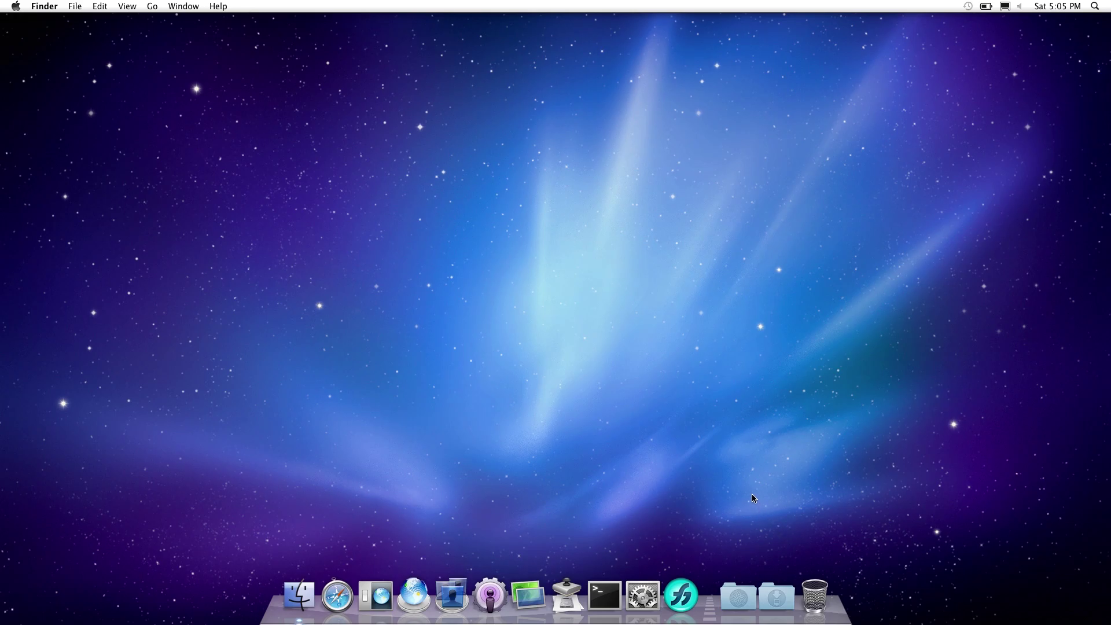
Launch FreeHand MX and move the Properties, Mixer and Assets panel group to the upper right.
click(689, 592)
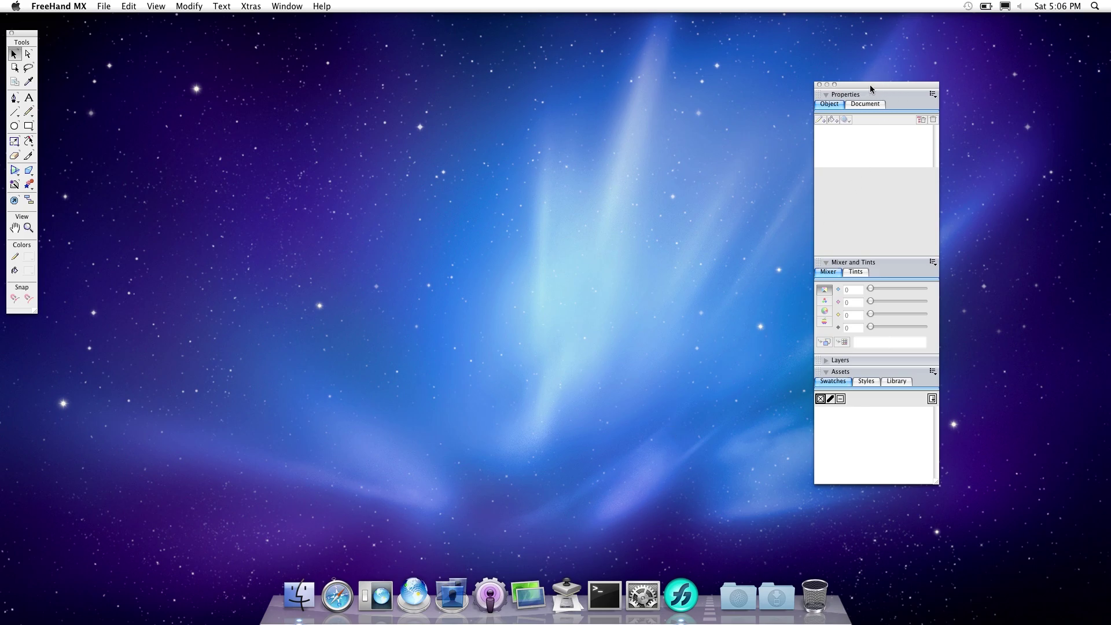
drag(869, 84, 892, 76)
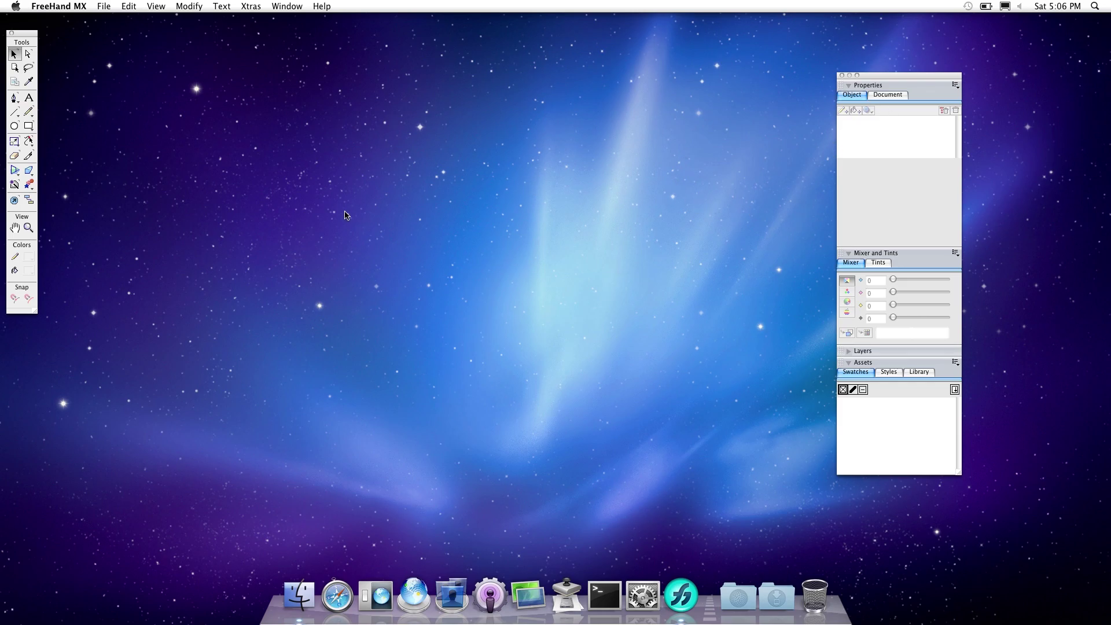
drag(889, 80, 945, 41)
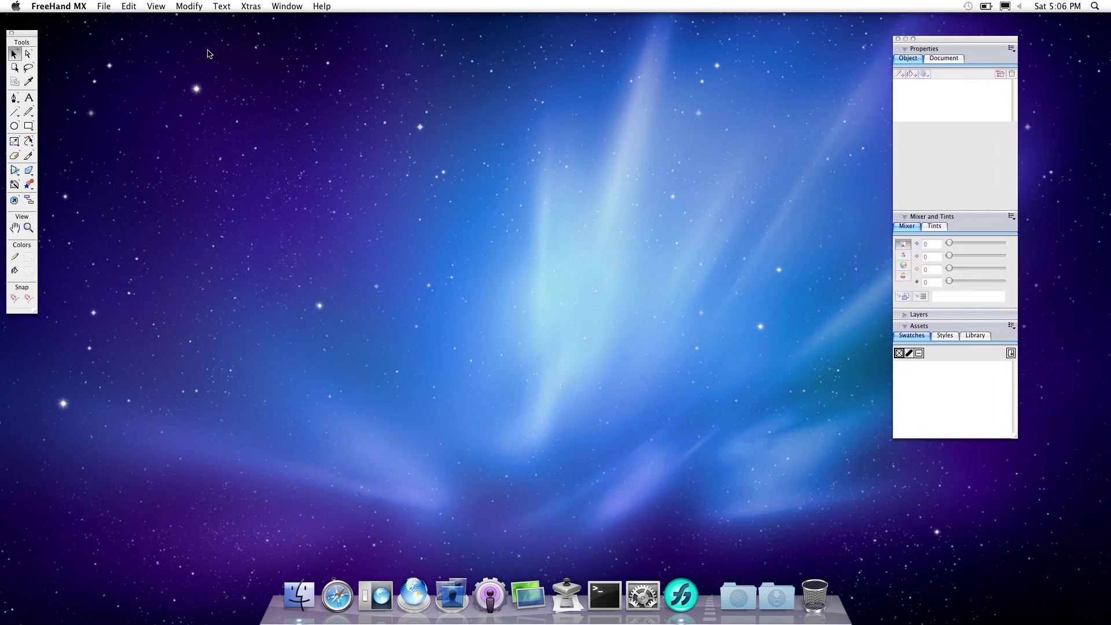
Browse the Window, Modify and FreeHand MX menus for panel display options.
click(287, 6)
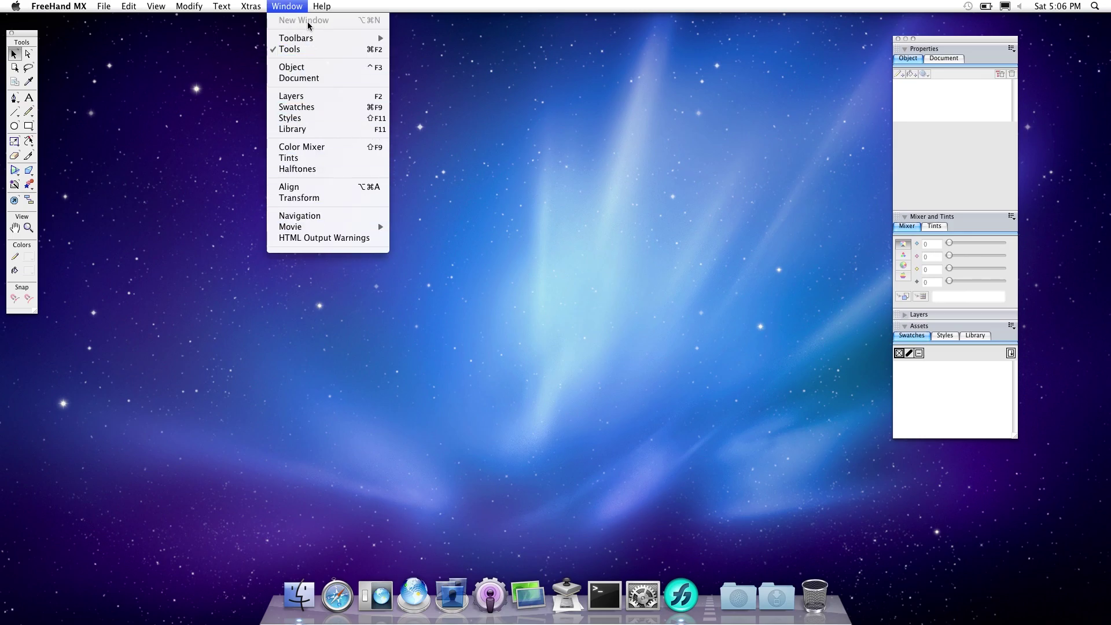
mouse_move(253, 7)
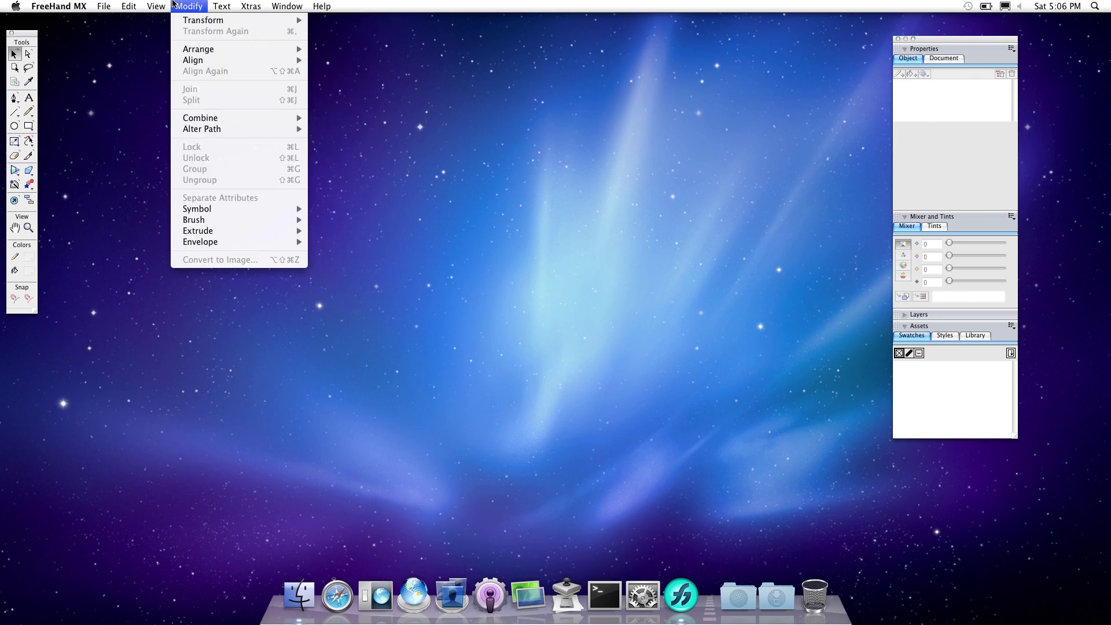
mouse_move(159, 7)
mouse_move(58, 5)
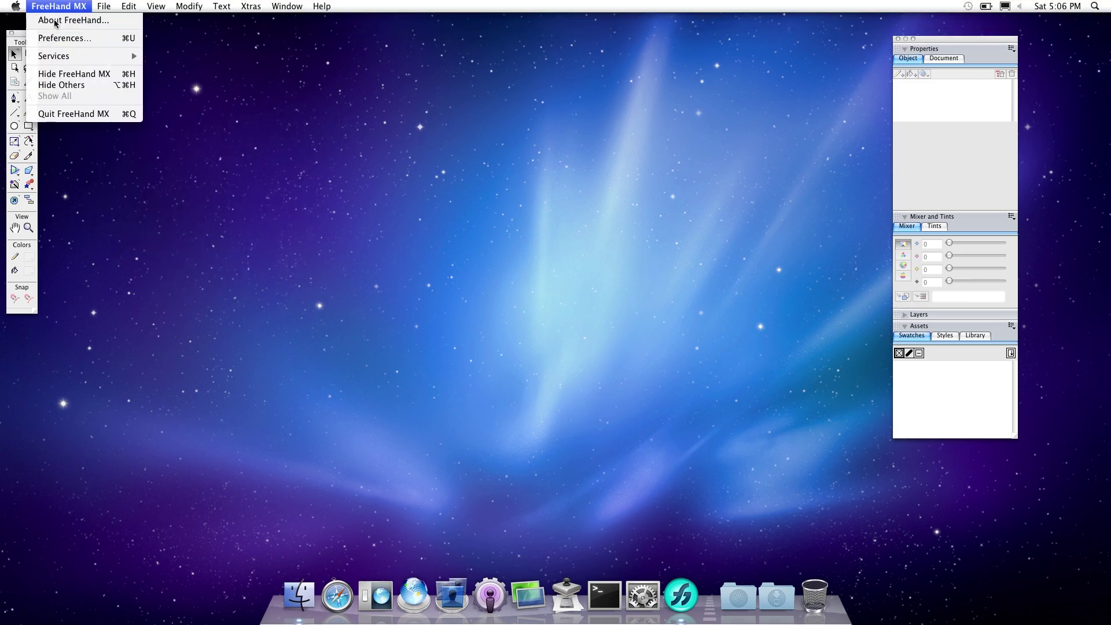
Show the About FreeHand window with the program's version and licence details.
key(Return)
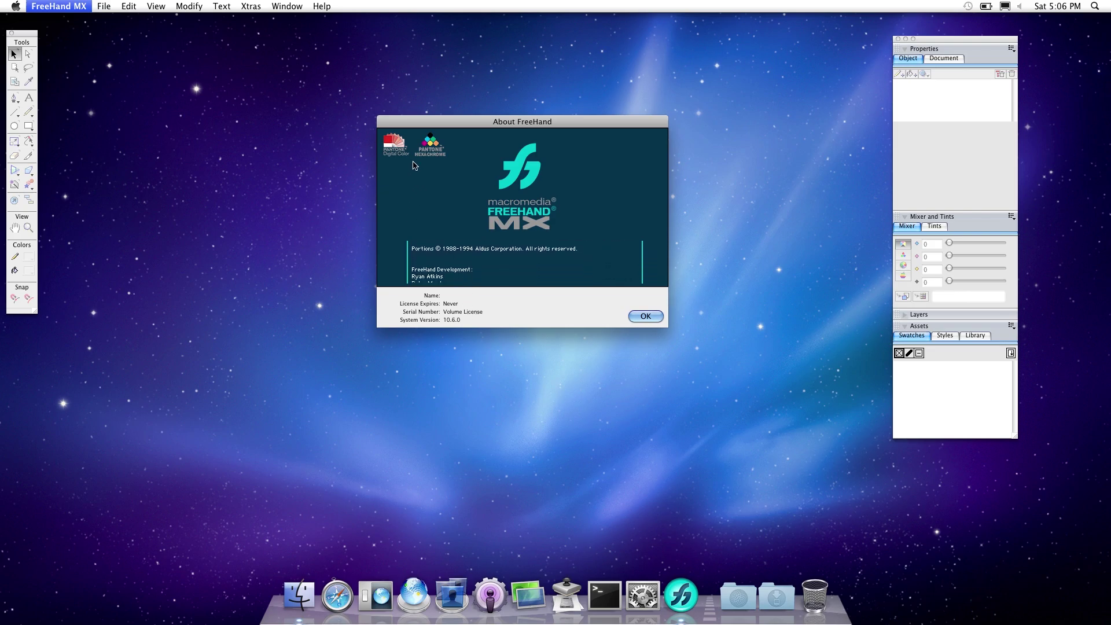
Dismiss the About FreeHand window with its OK button.
click(645, 318)
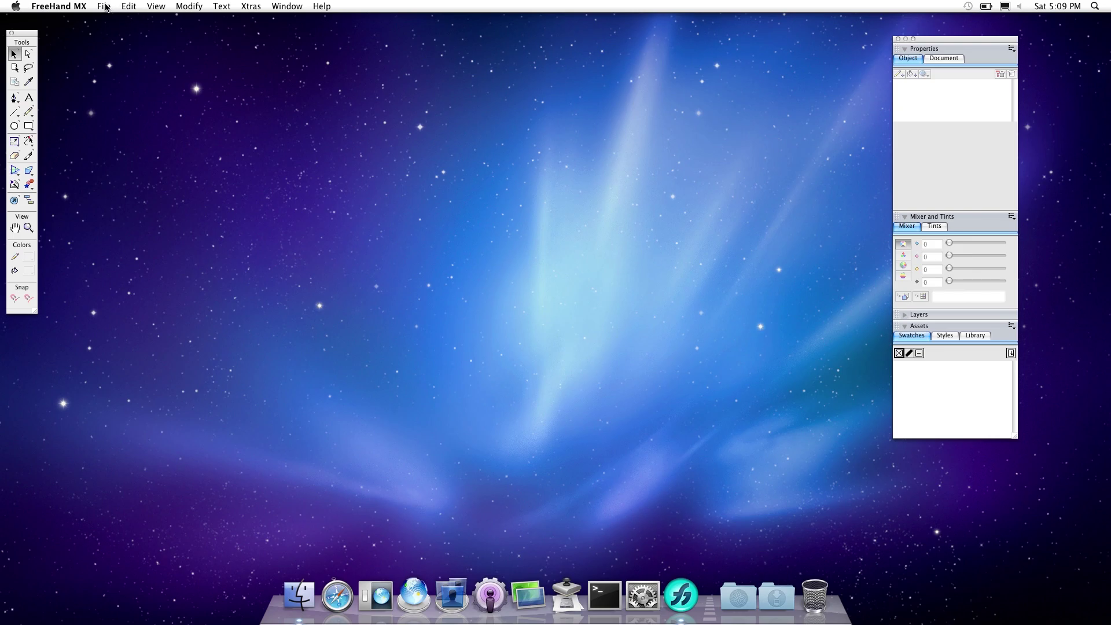
Create a new blank document, Untitled-1, via File > New.
click(105, 6)
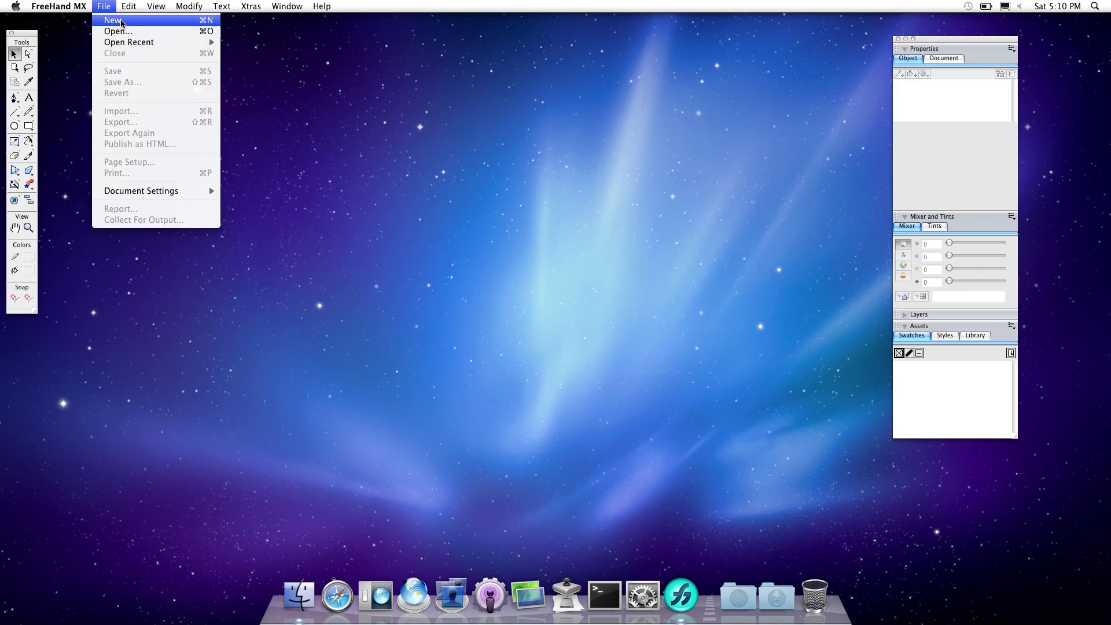
click(121, 22)
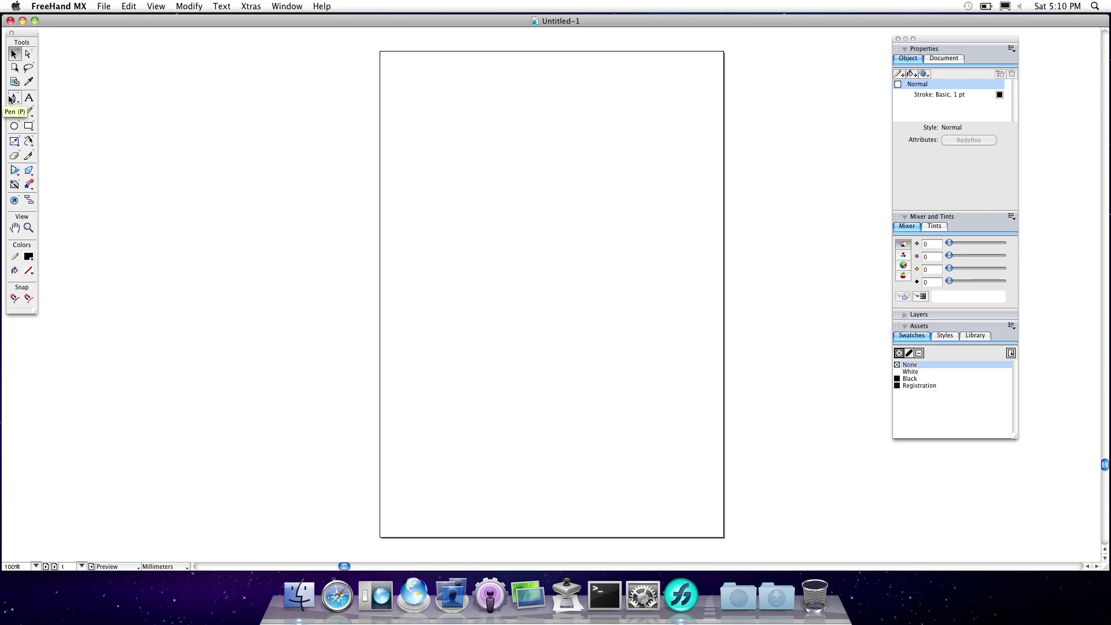
click(14, 99)
click(16, 100)
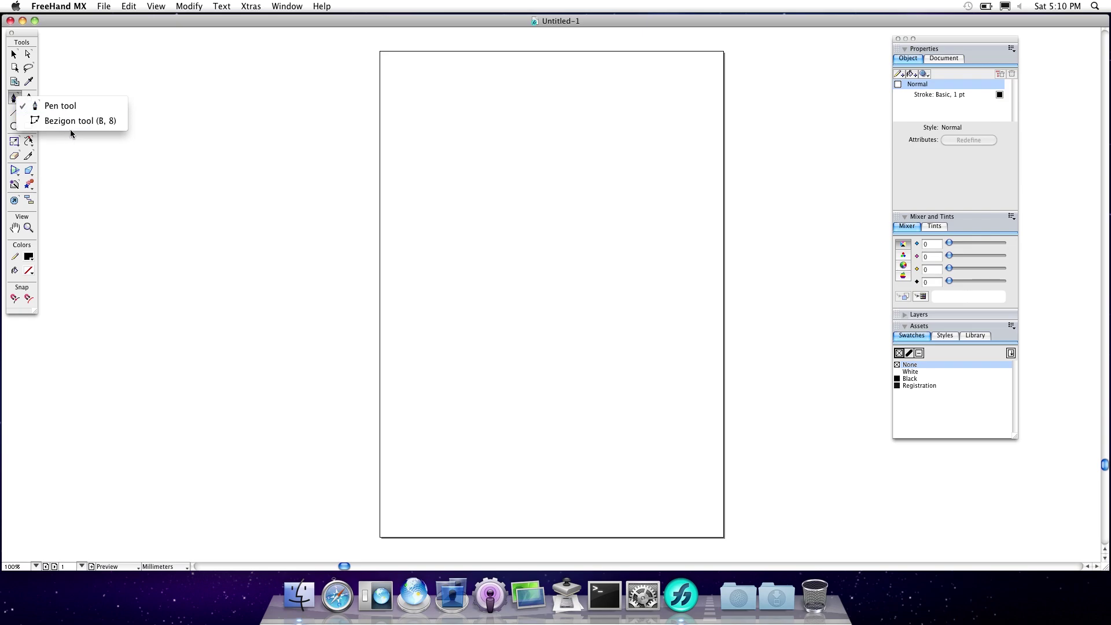
click(34, 119)
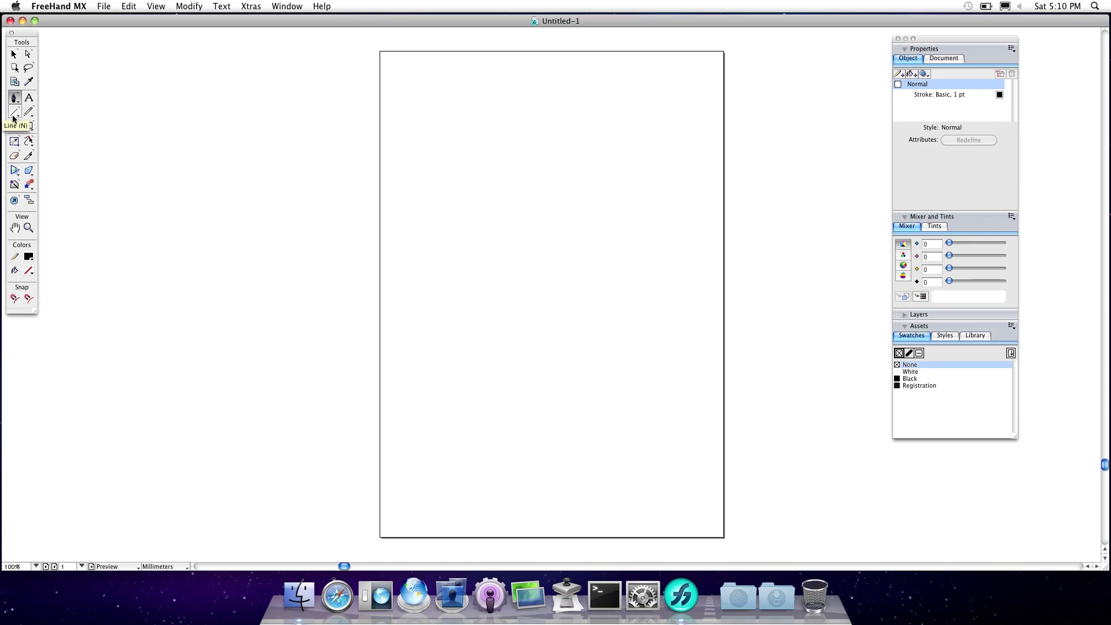
click(25, 115)
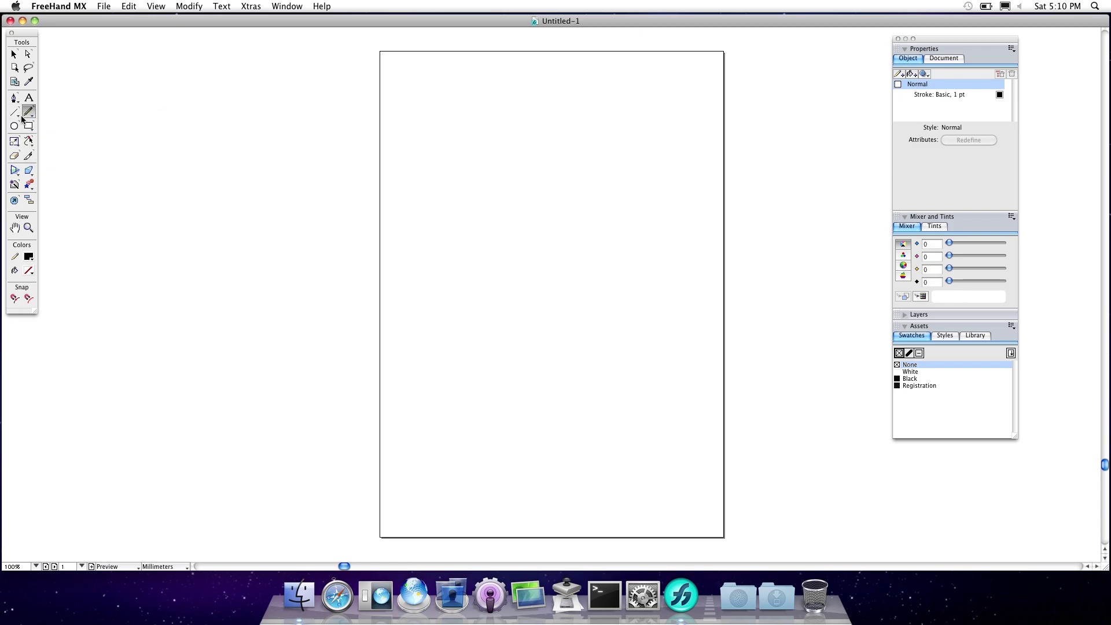
click(13, 116)
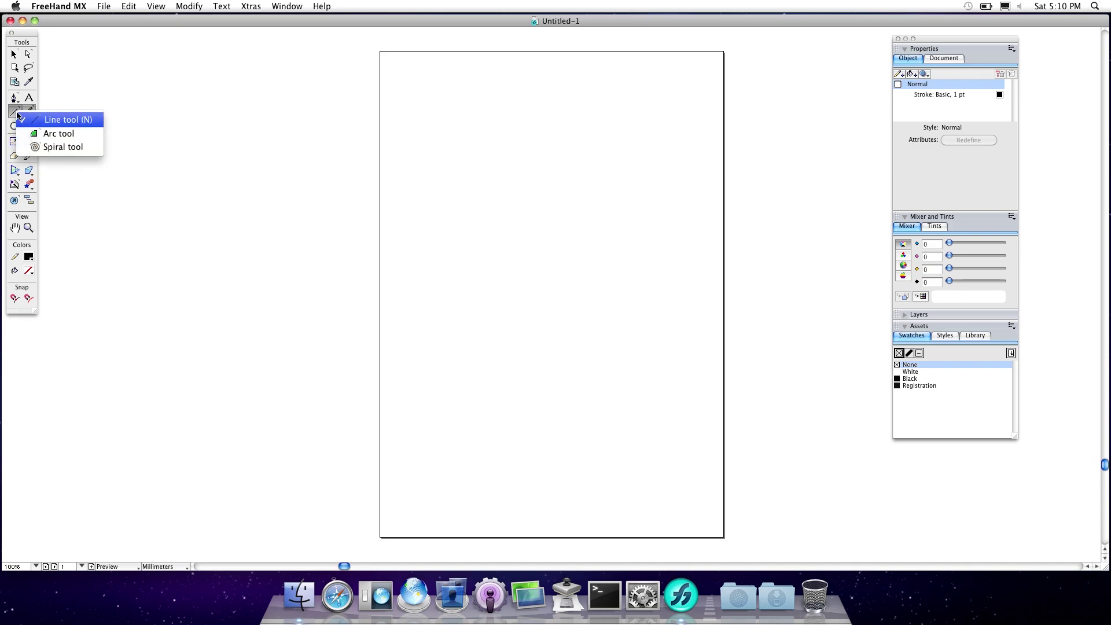
click(63, 119)
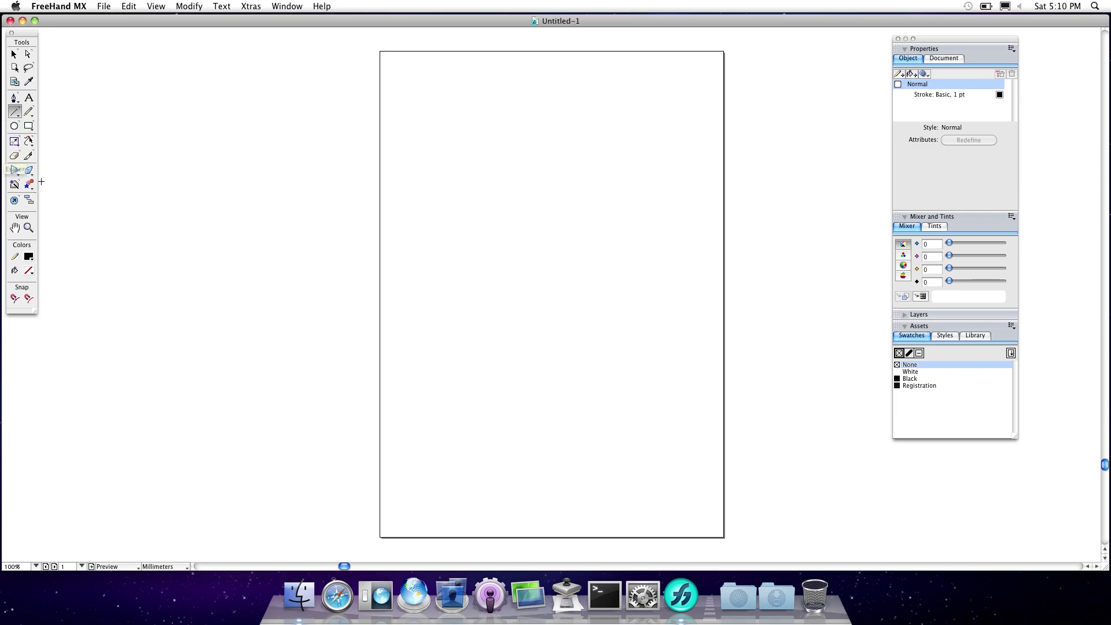
click(14, 155)
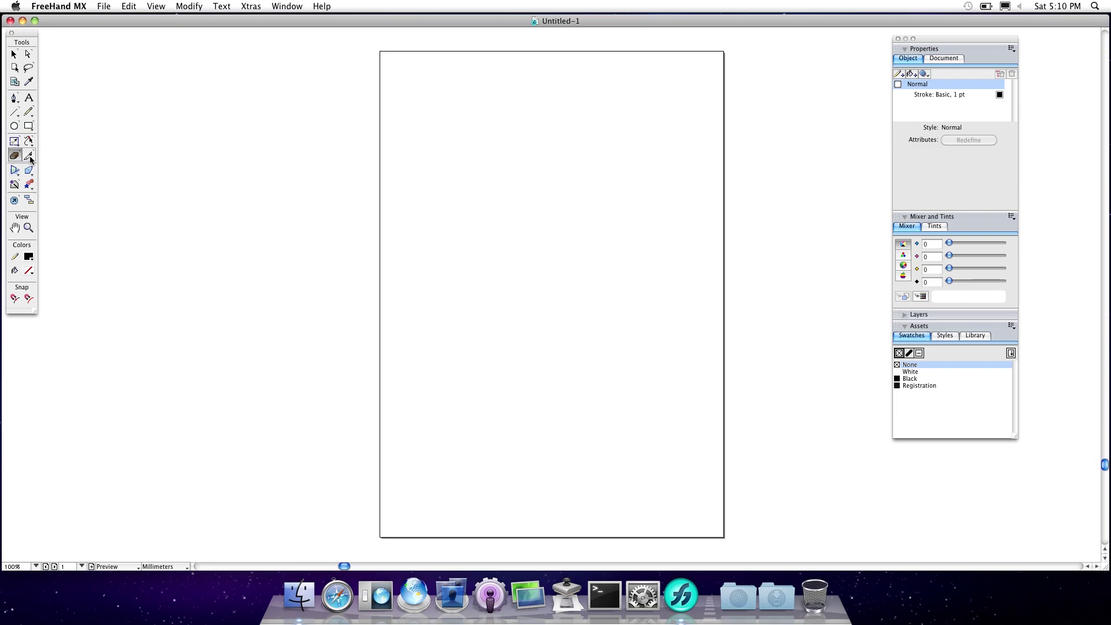
click(28, 155)
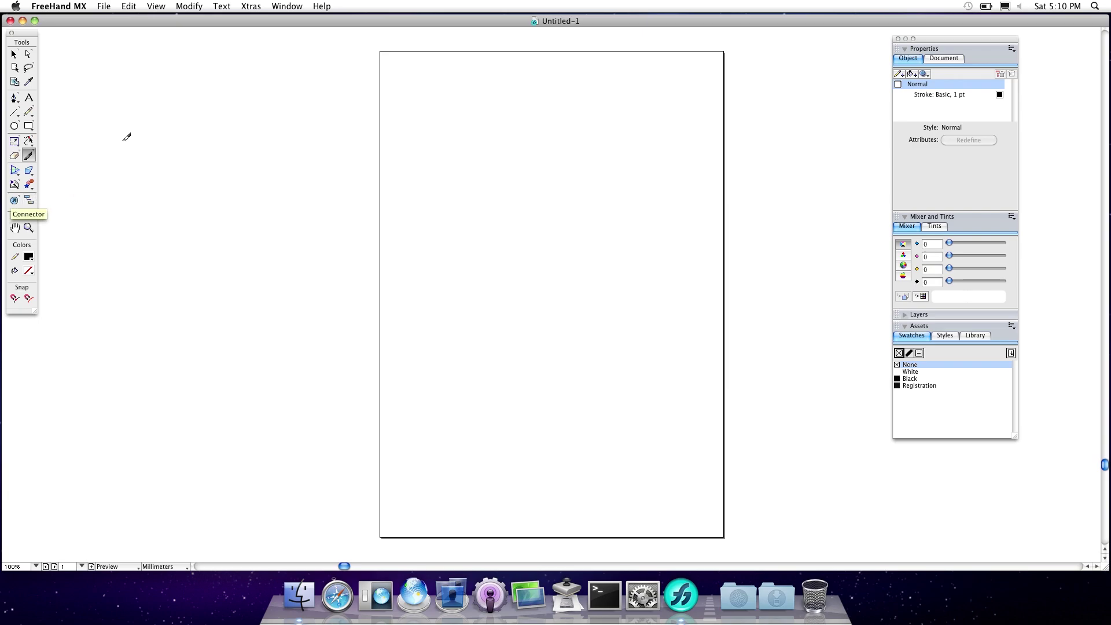
Pen-draw a closed seven-point jagged polygon and drag it down and right on the page.
click(15, 98)
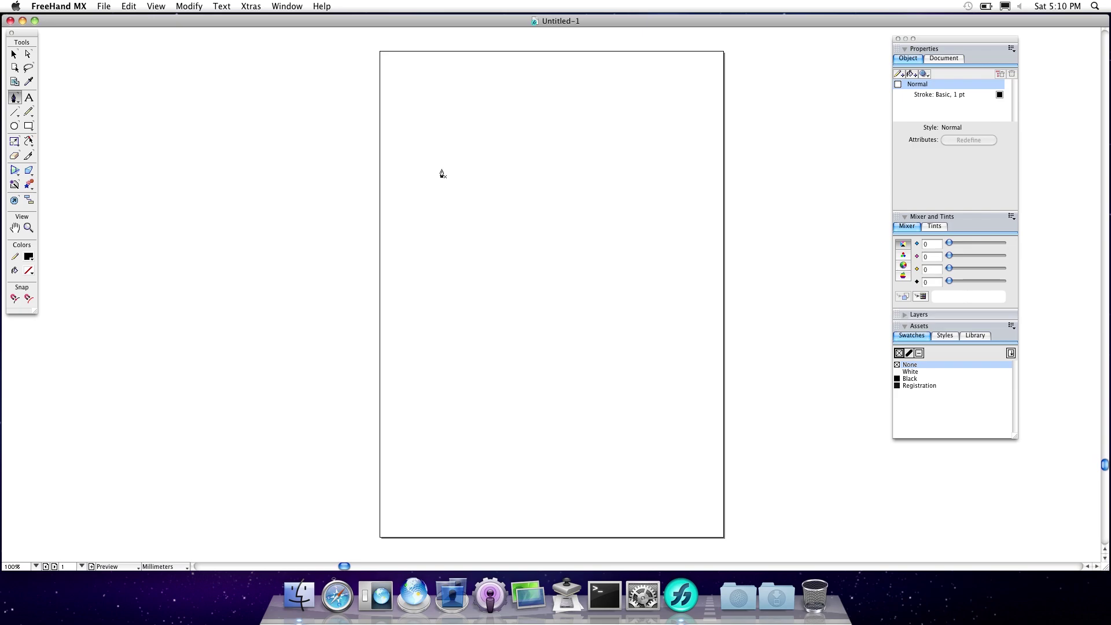
click(438, 181)
click(474, 131)
click(555, 139)
click(543, 202)
click(491, 285)
click(477, 216)
click(425, 247)
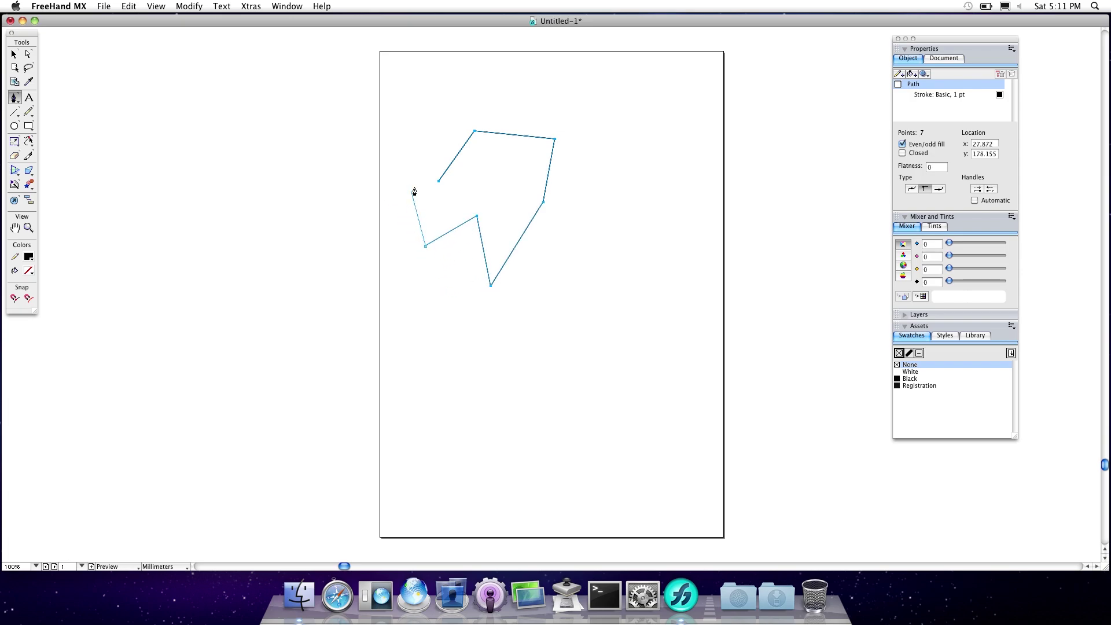
click(439, 181)
click(14, 54)
drag(462, 146, 574, 236)
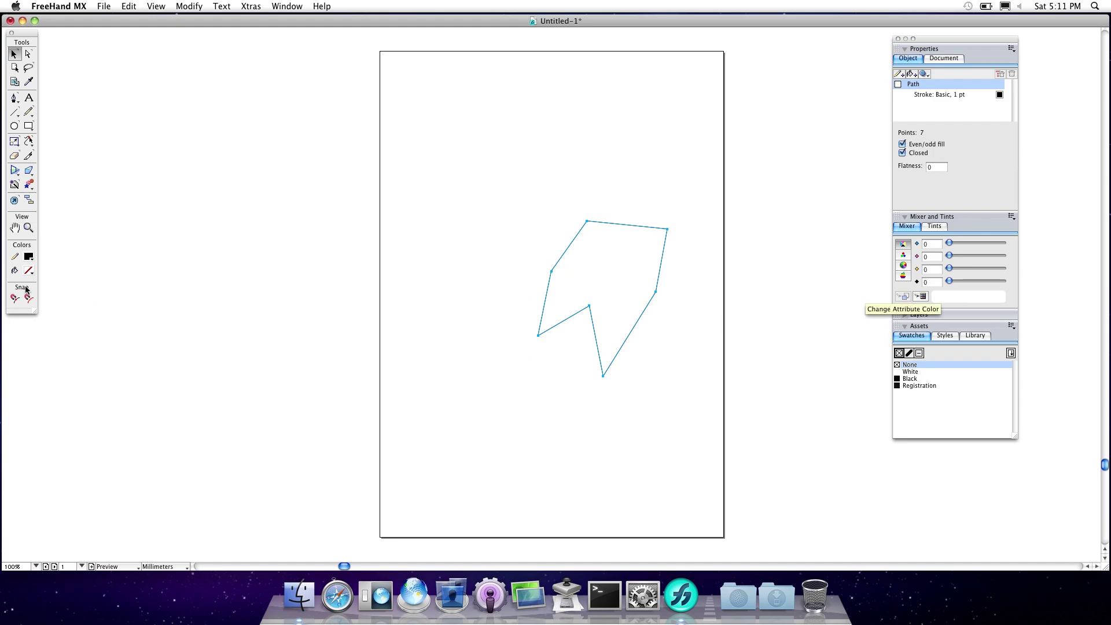
Give the polygon a blue stroke and dark red CC0033 fill, then shift it left.
click(28, 257)
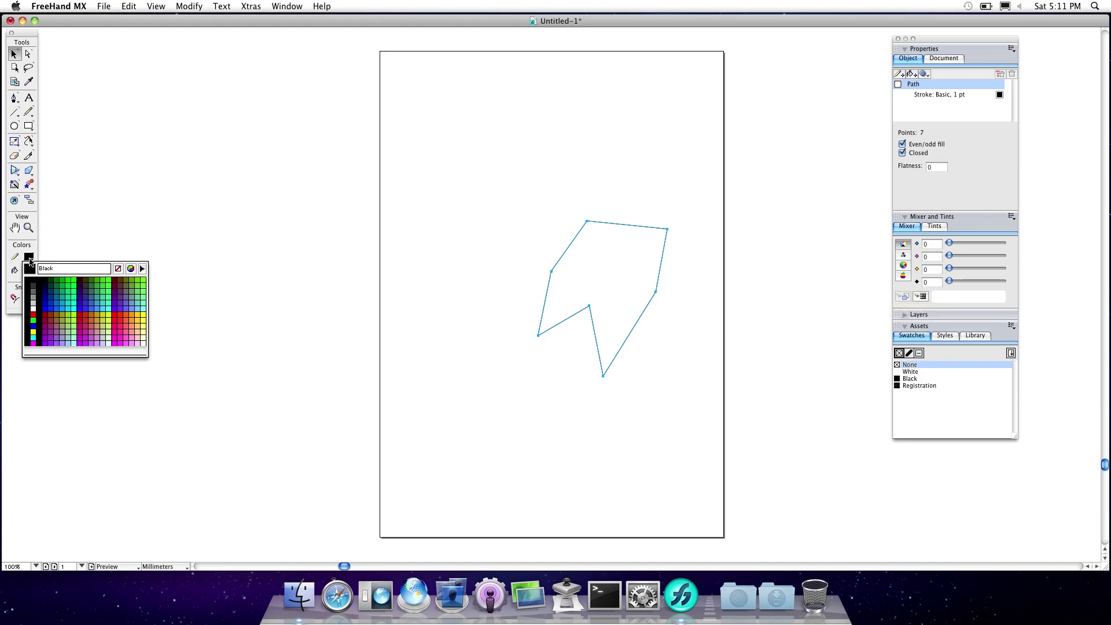
click(49, 306)
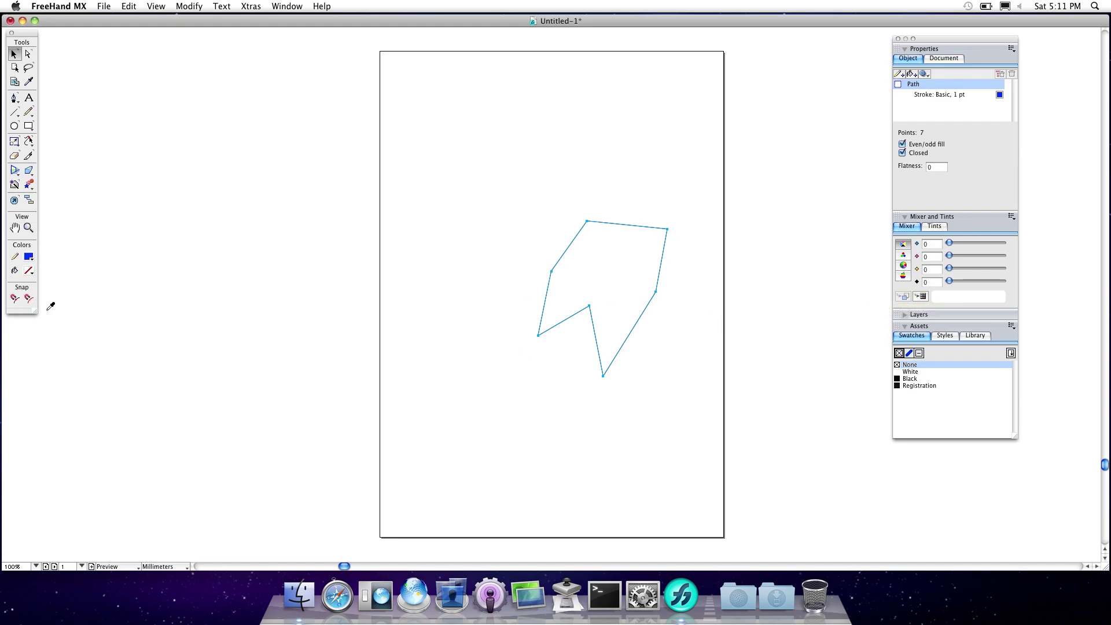
click(29, 270)
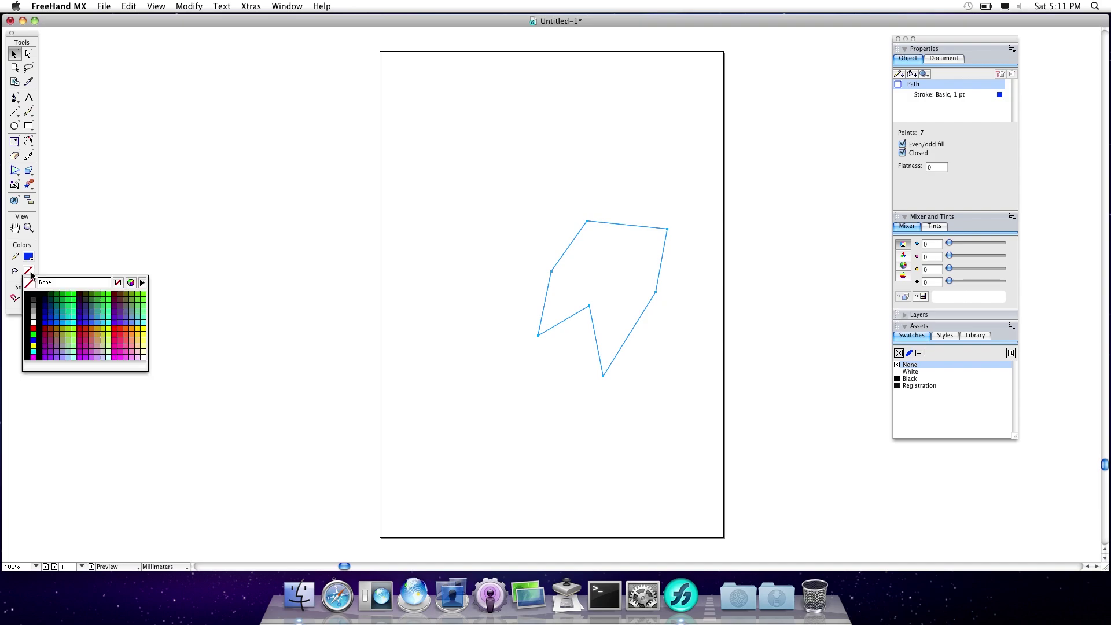
click(79, 330)
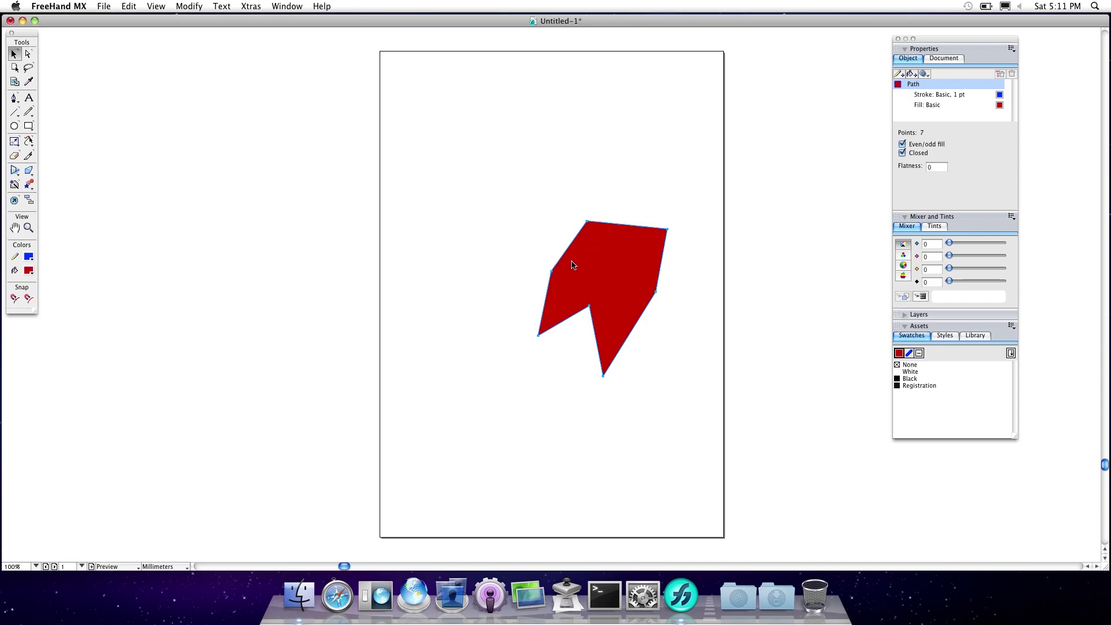
drag(573, 268, 531, 260)
click(536, 154)
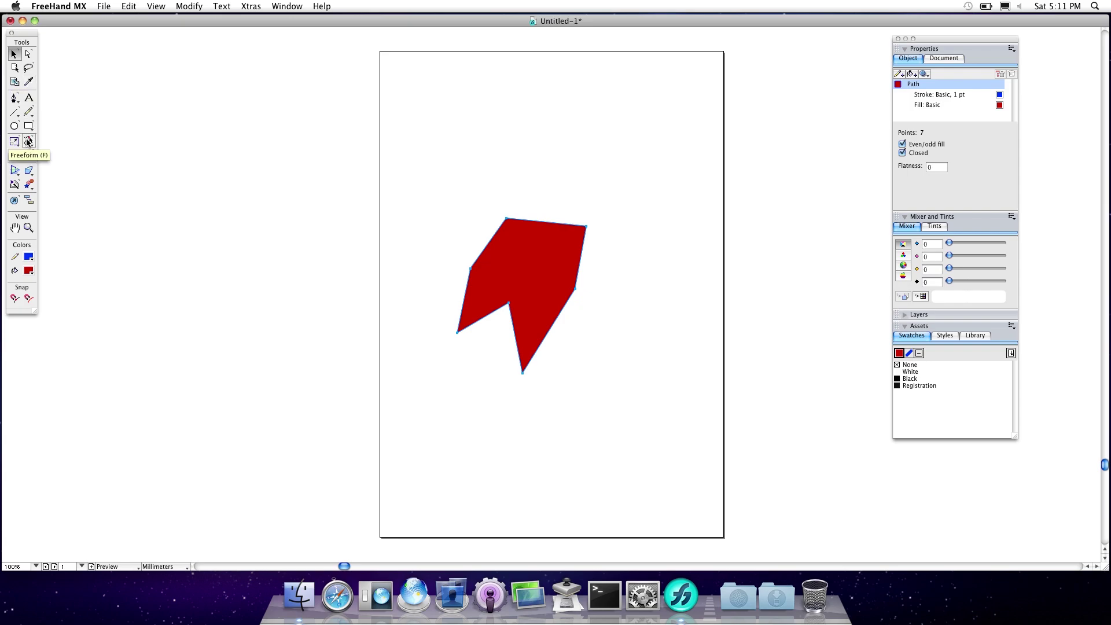
Draw a trial Pencil scribble above the red shape, then select and delete it.
click(29, 112)
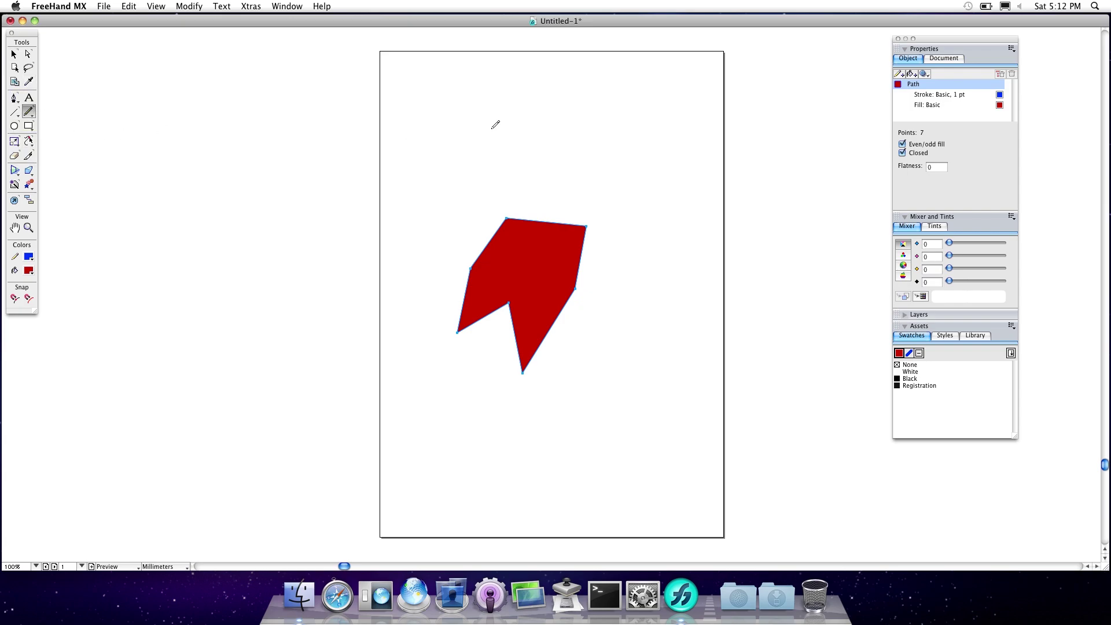
mouse_move(479, 135)
mouse_down()
mouse_move(490, 114)
mouse_move(524, 127)
mouse_move(466, 181)
mouse_move(540, 145)
mouse_move(557, 72)
mouse_move(523, 160)
mouse_move(600, 153)
mouse_move(655, 106)
mouse_move(607, 152)
mouse_move(596, 122)
mouse_move(553, 123)
mouse_move(524, 160)
mouse_move(552, 184)
mouse_move(492, 169)
mouse_move(541, 164)
mouse_up()
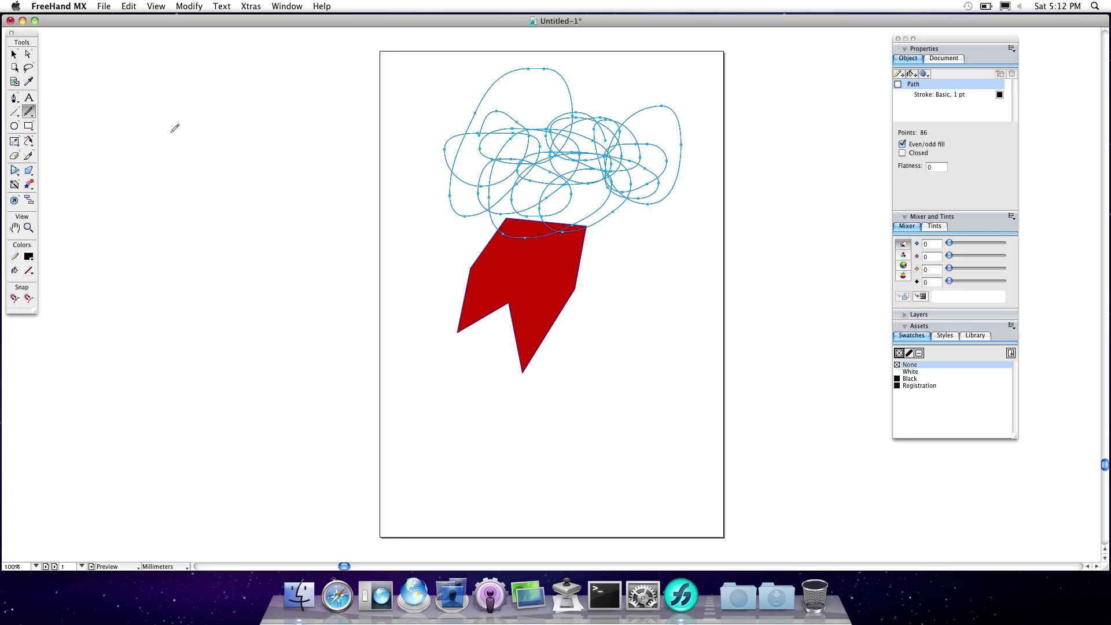
click(14, 54)
click(632, 155)
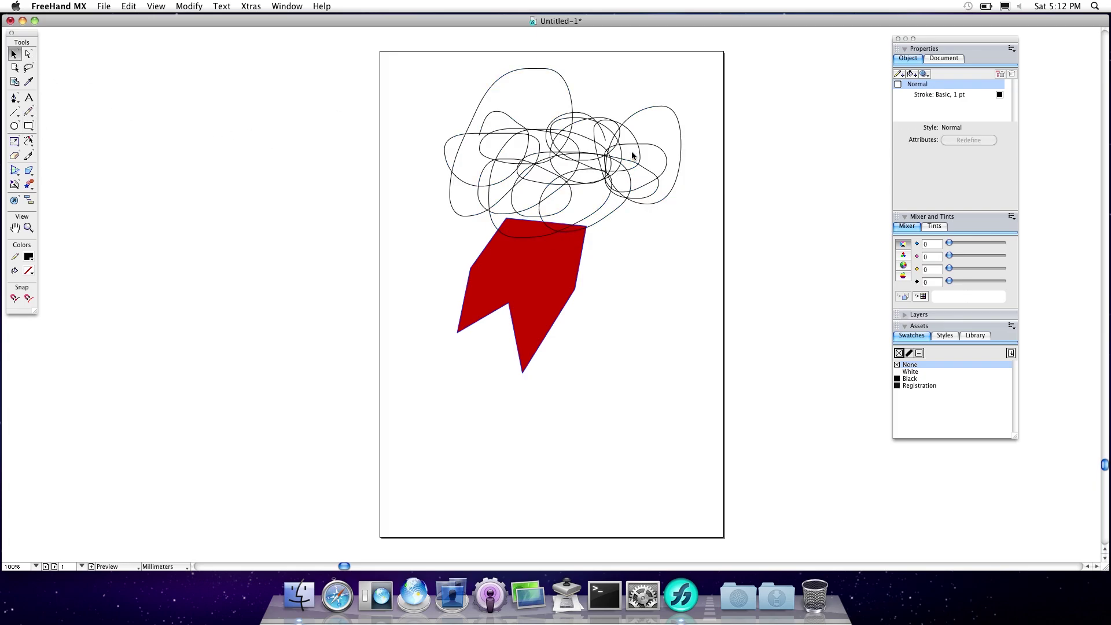
click(606, 167)
key(Delete)
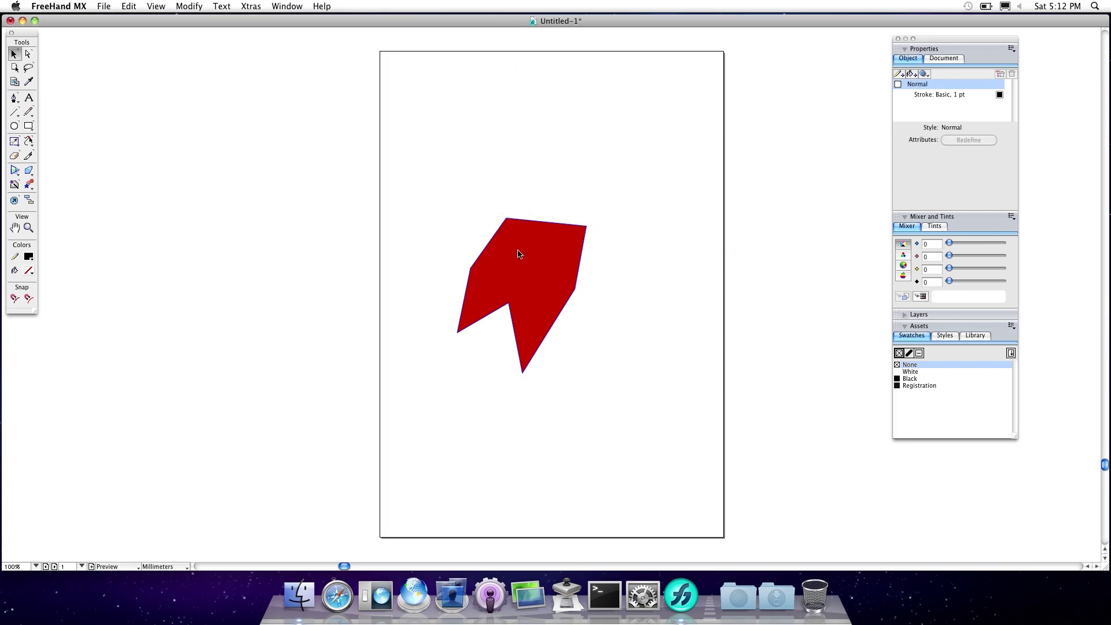
click(104, 6)
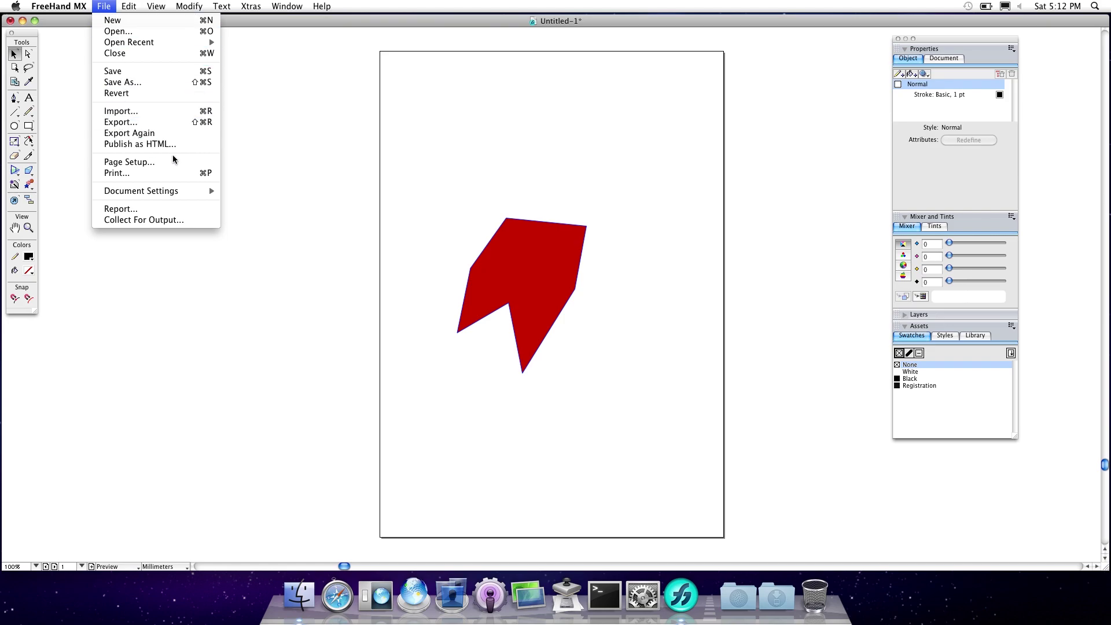
Close the File menu without choosing a command, leaving the red polygon alone.
click(284, 168)
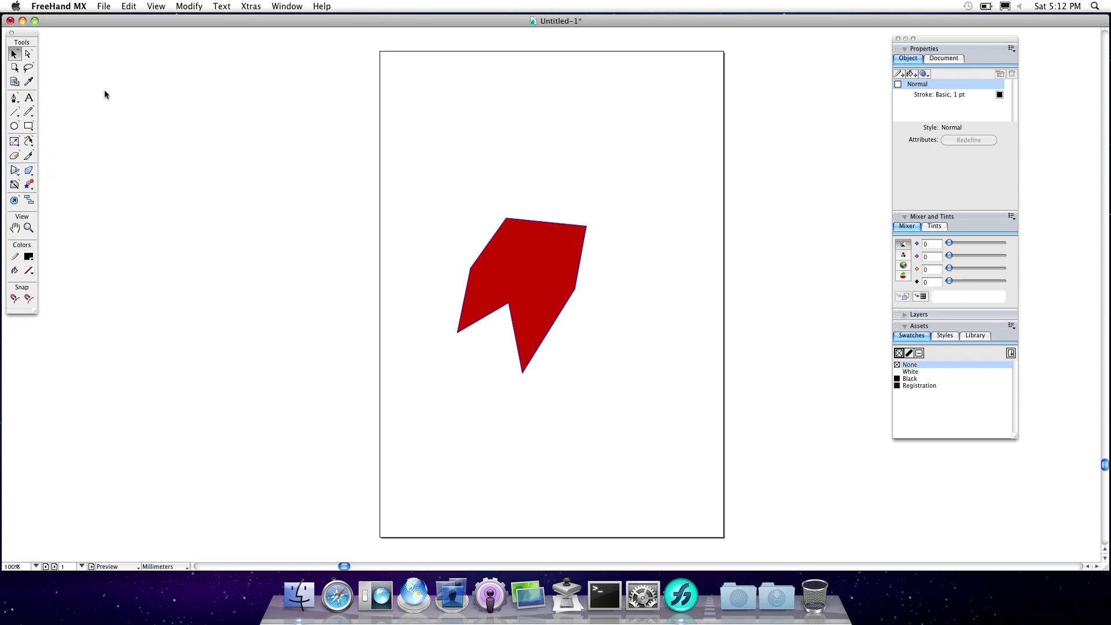
Try an Eraser stroke and a perspective distortion drag on the red polygon.
click(14, 155)
mouse_move(494, 287)
mouse_down()
mouse_move(538, 283)
mouse_move(504, 292)
mouse_move(501, 312)
mouse_up()
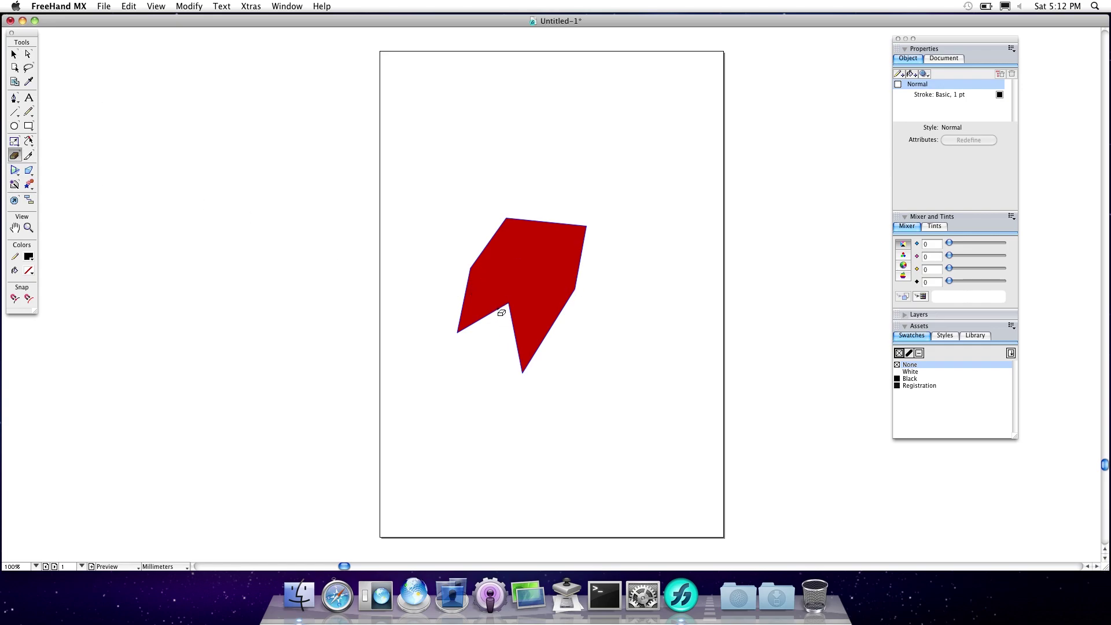
click(13, 171)
click(528, 301)
drag(528, 302, 516, 280)
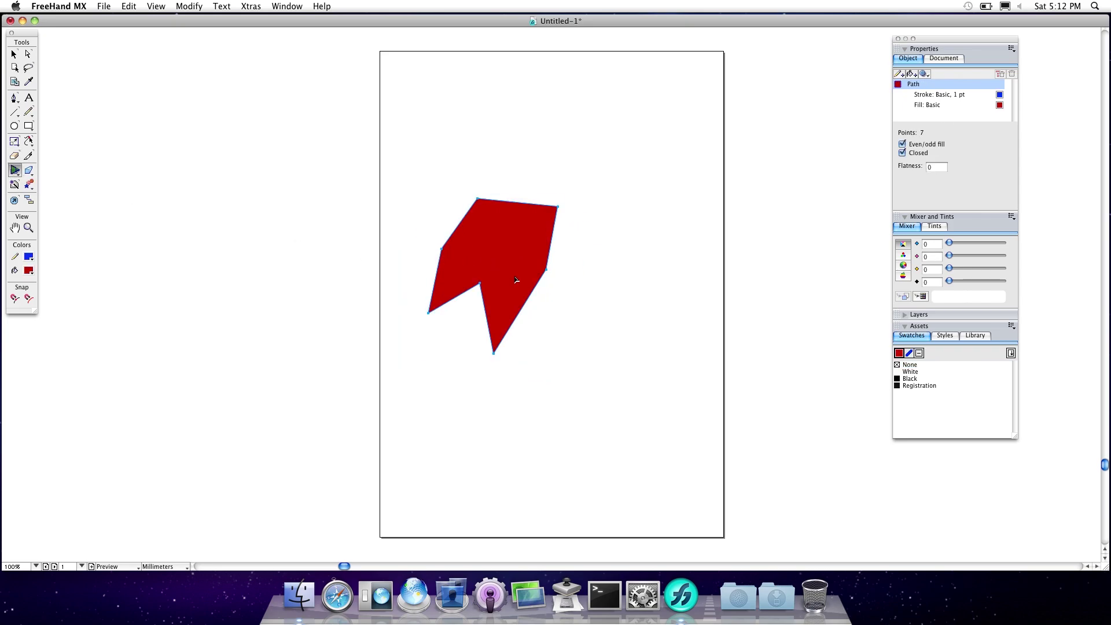
Tilt and reshape the red polygon with the 3D Rotation tool.
click(15, 171)
click(75, 191)
drag(493, 223, 564, 246)
click(29, 171)
Extrude the red polygon into a solid 3D block and drag it up and right.
click(635, 332)
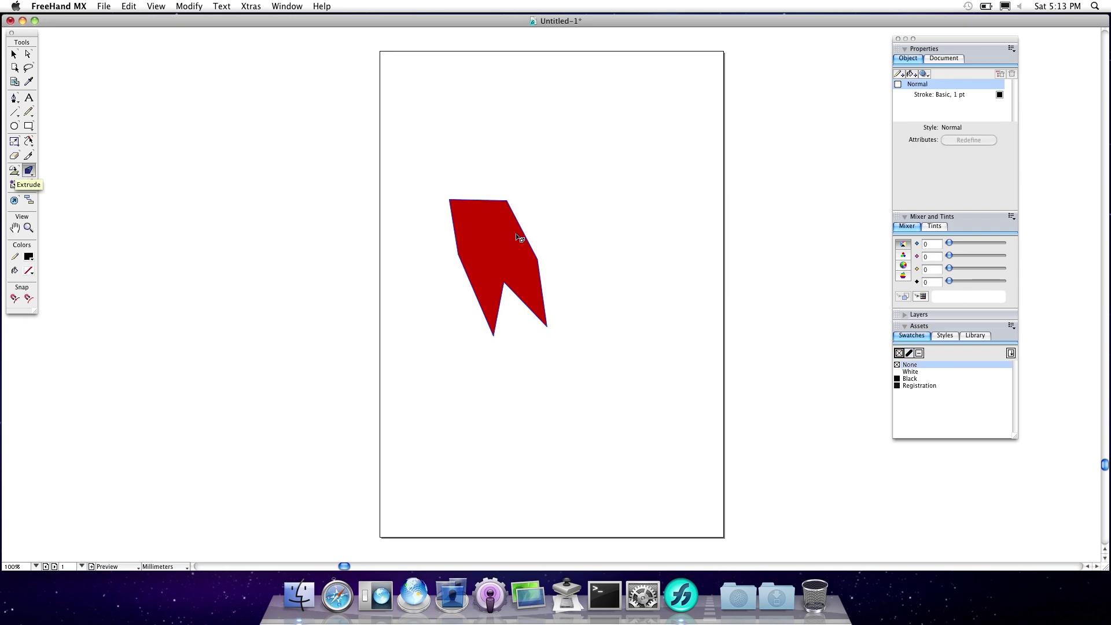
drag(515, 238, 194, 345)
click(15, 54)
click(439, 157)
click(485, 248)
drag(485, 249, 564, 256)
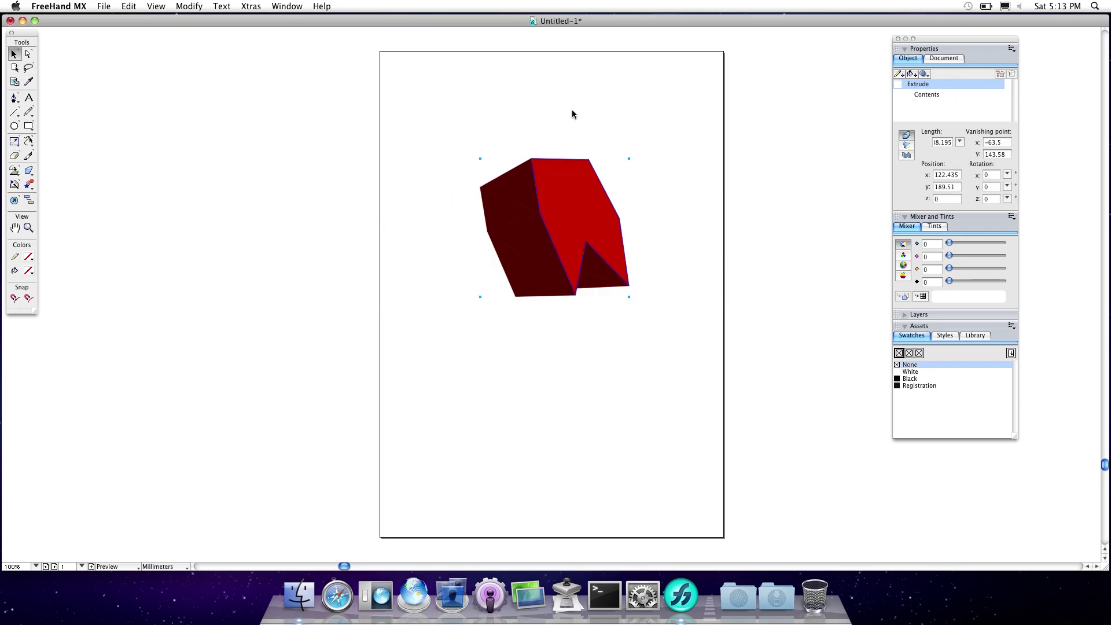
Reselect the extruded block and look through the Modify menu without applying anything.
click(573, 128)
click(570, 213)
click(184, 5)
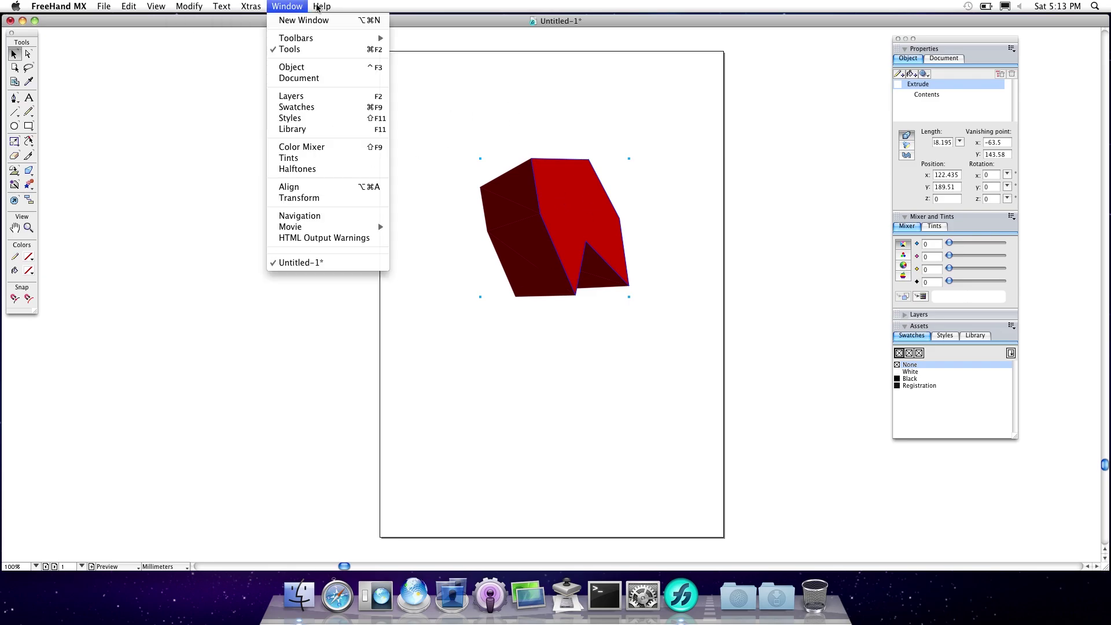
click(30, 168)
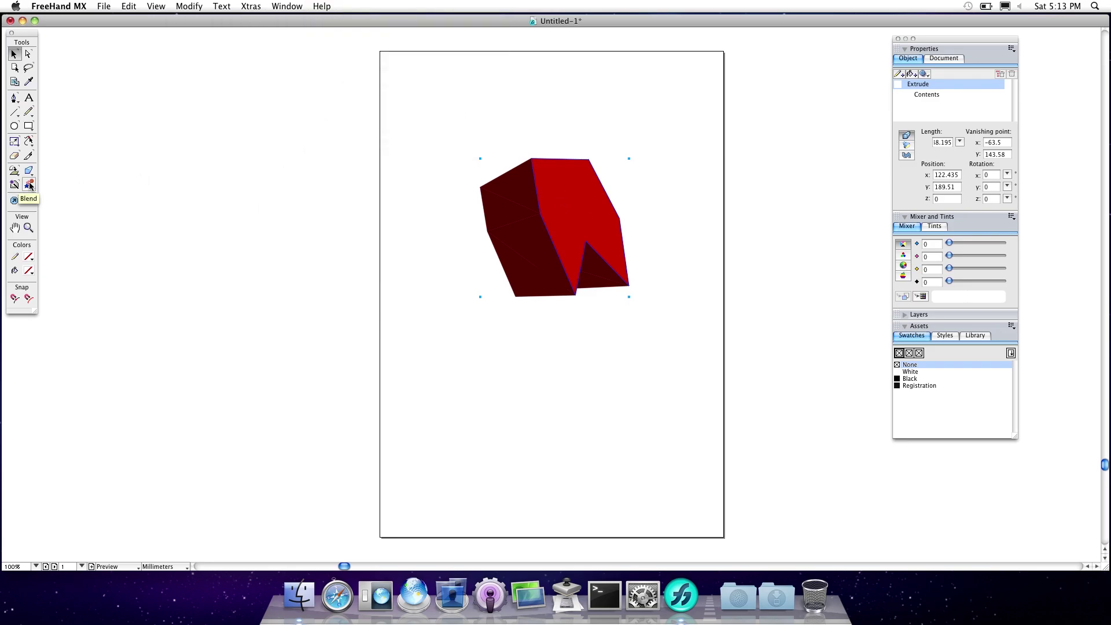
click(30, 186)
Try the 3D rotation tool, then reselect the red extruded block.
click(199, 268)
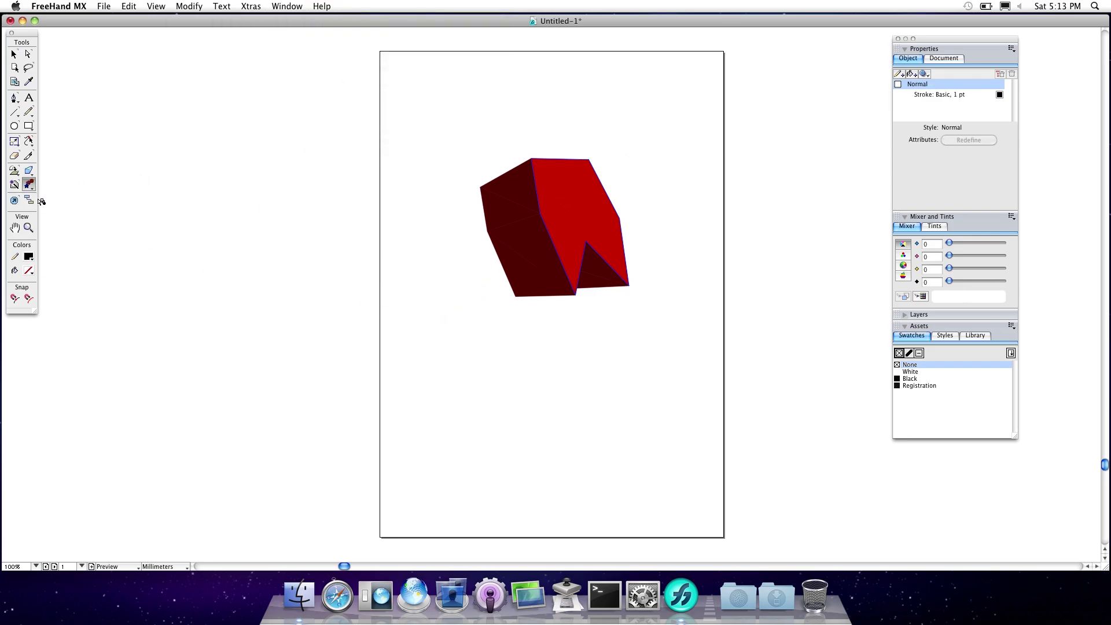
click(14, 184)
click(19, 203)
click(536, 254)
Zoom in on the notch of the red extruded block.
click(28, 227)
drag(574, 221, 636, 282)
scroll(400, 286, up, 10)
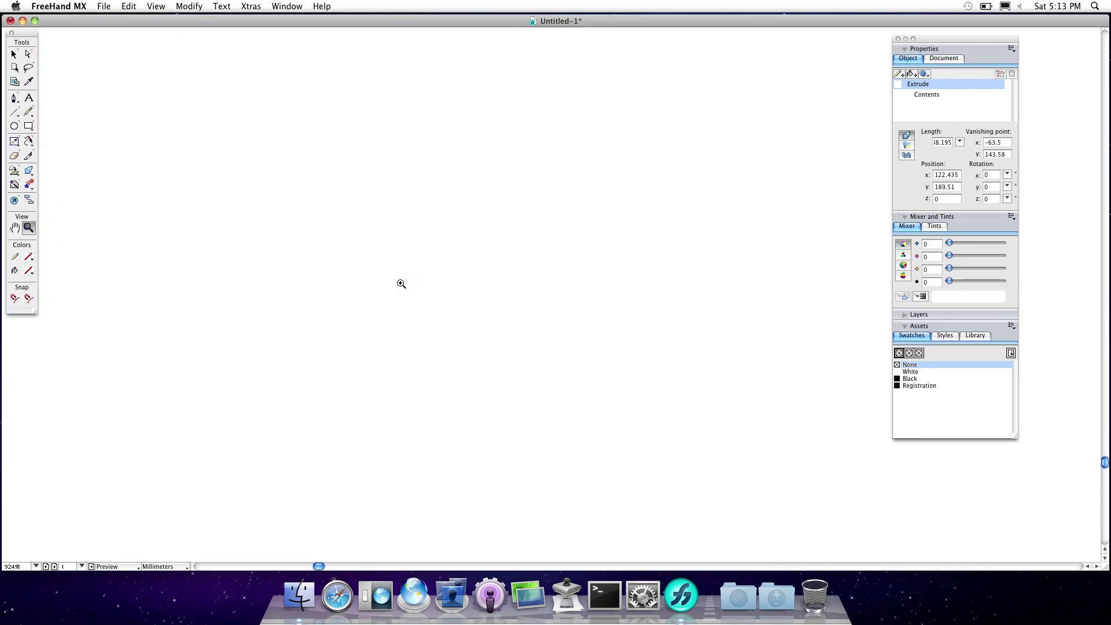
scroll(526, 453, down, 5)
Return the view to the whole page at 100% actual size.
drag(36, 566, 36, 553)
click(38, 567)
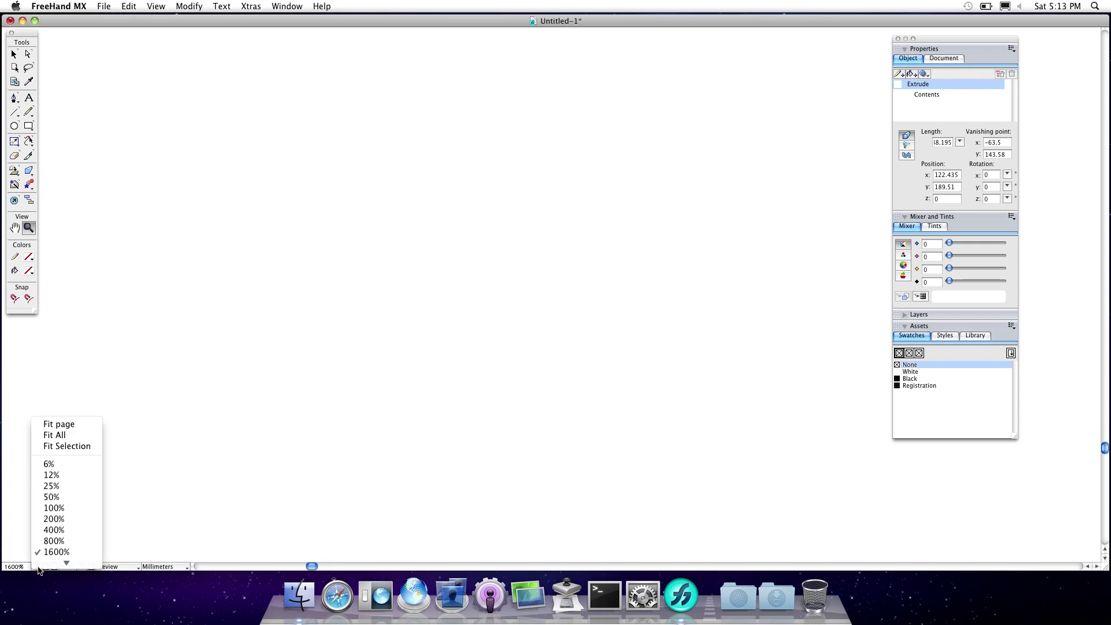
click(320, 405)
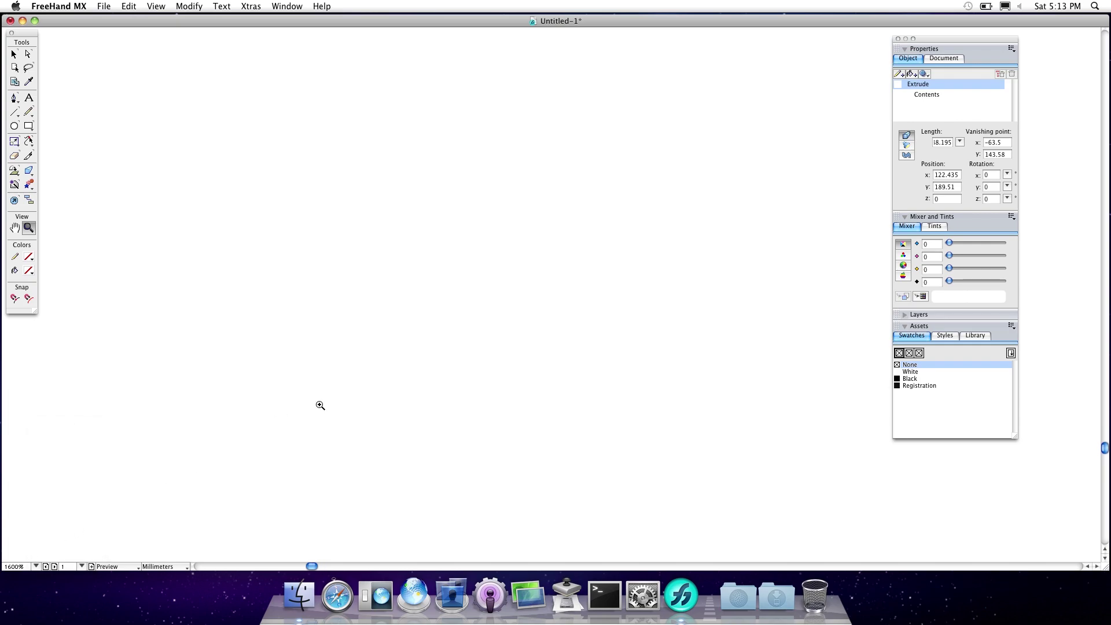
key(super+1)
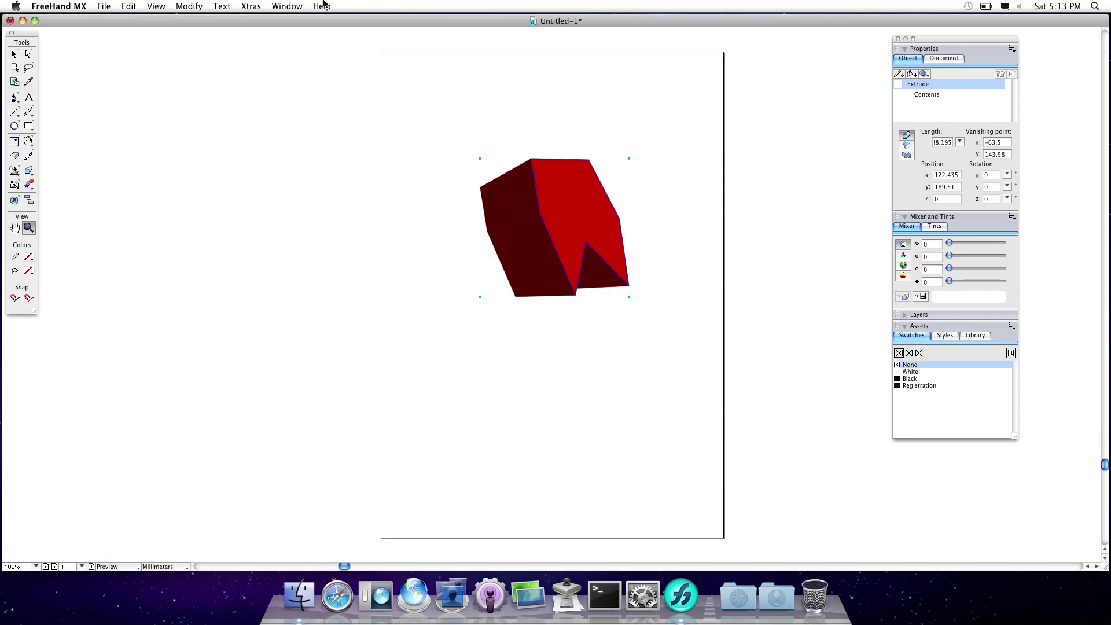
Turn on the page rulers with View > Page Rulers > Show.
click(178, 5)
mouse_move(156, 6)
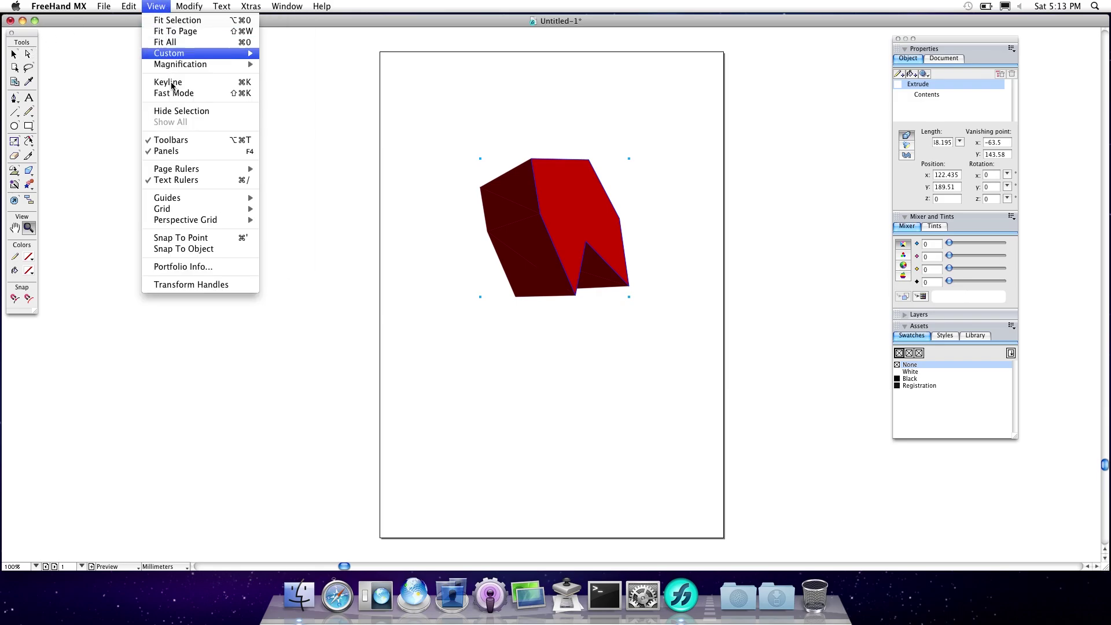
mouse_move(204, 171)
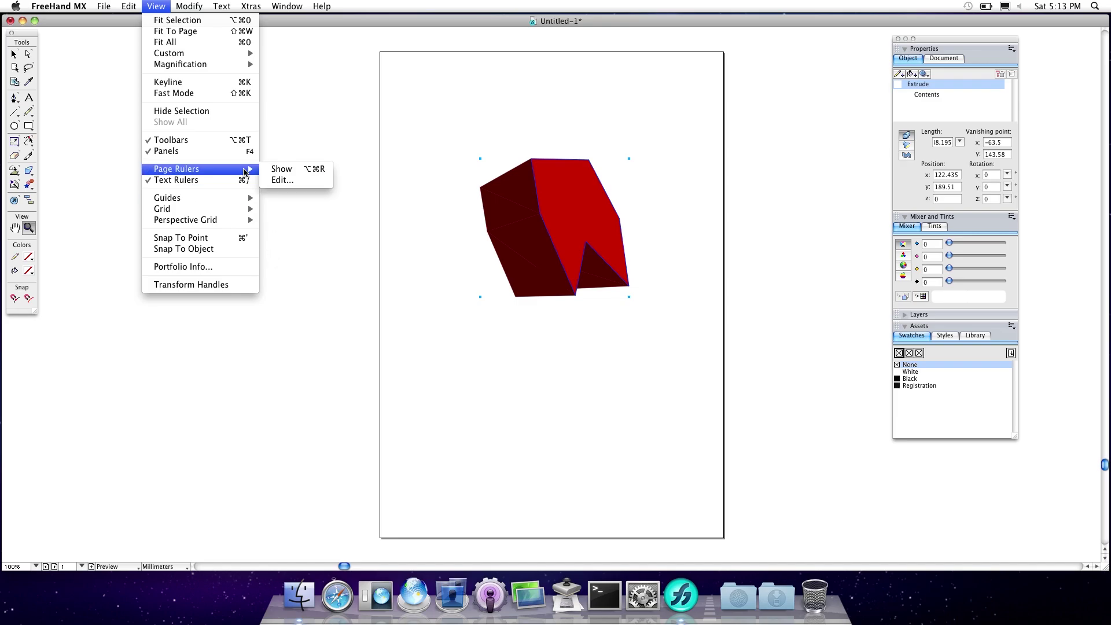
click(296, 172)
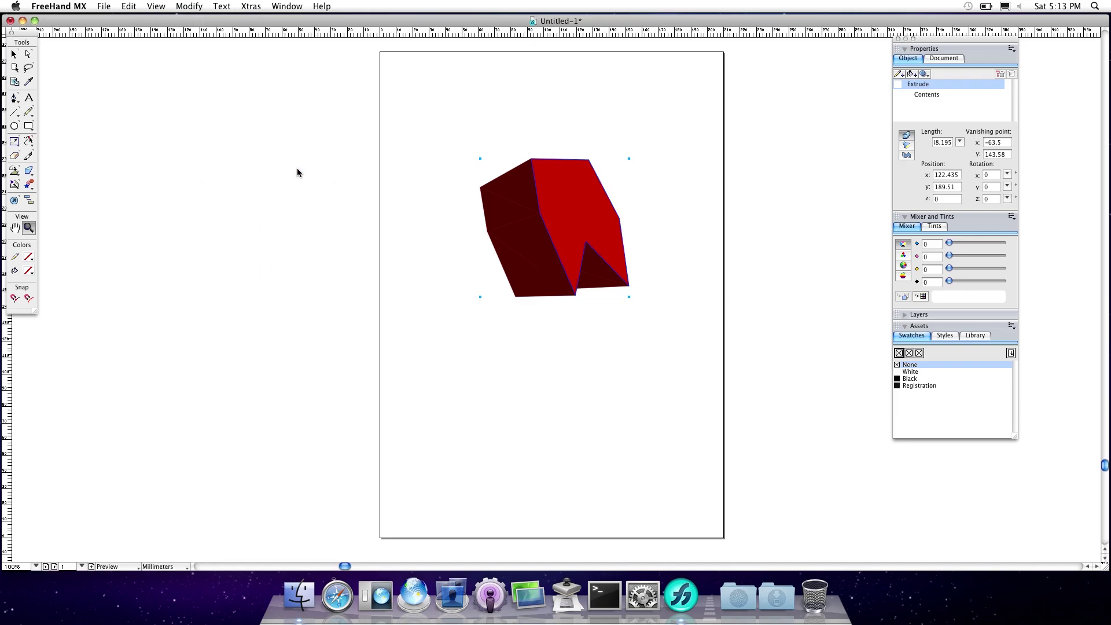
click(253, 5)
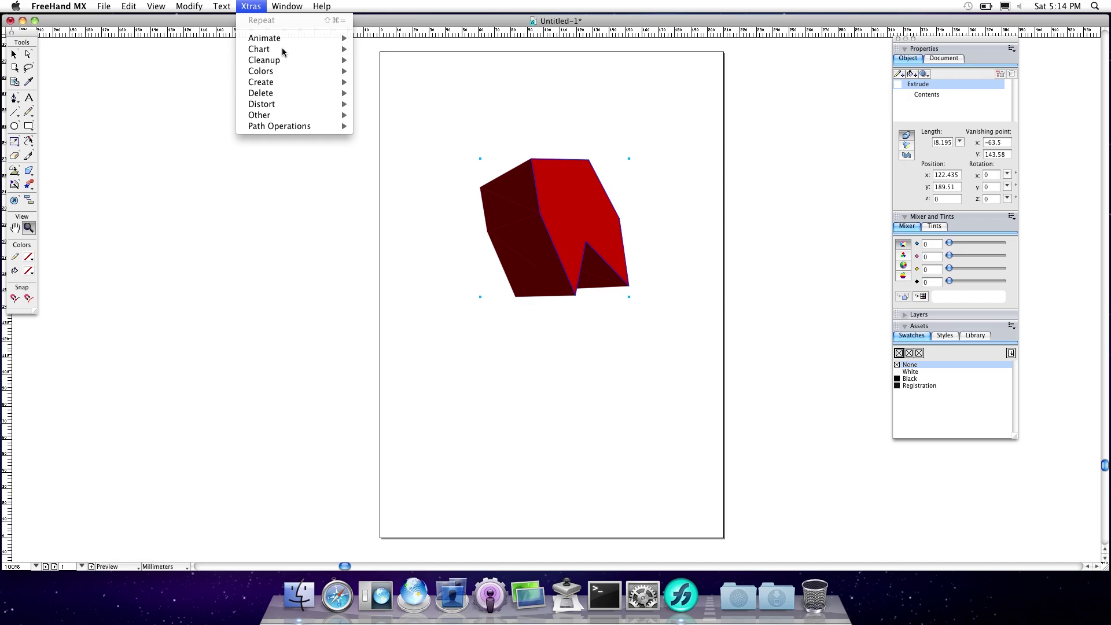
click(279, 6)
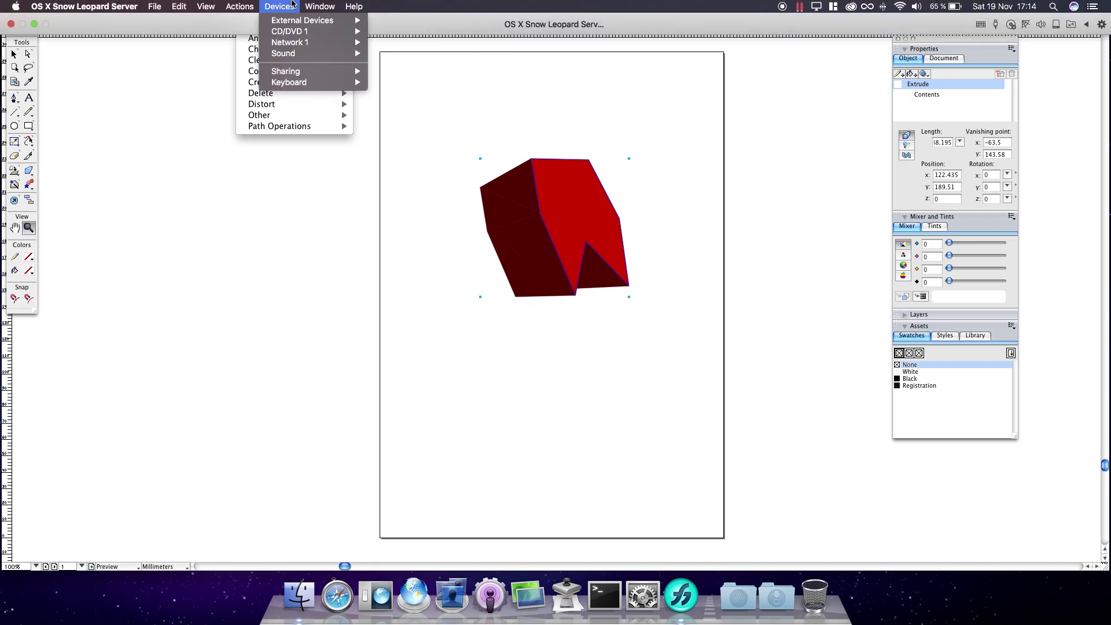
click(220, 249)
click(292, 8)
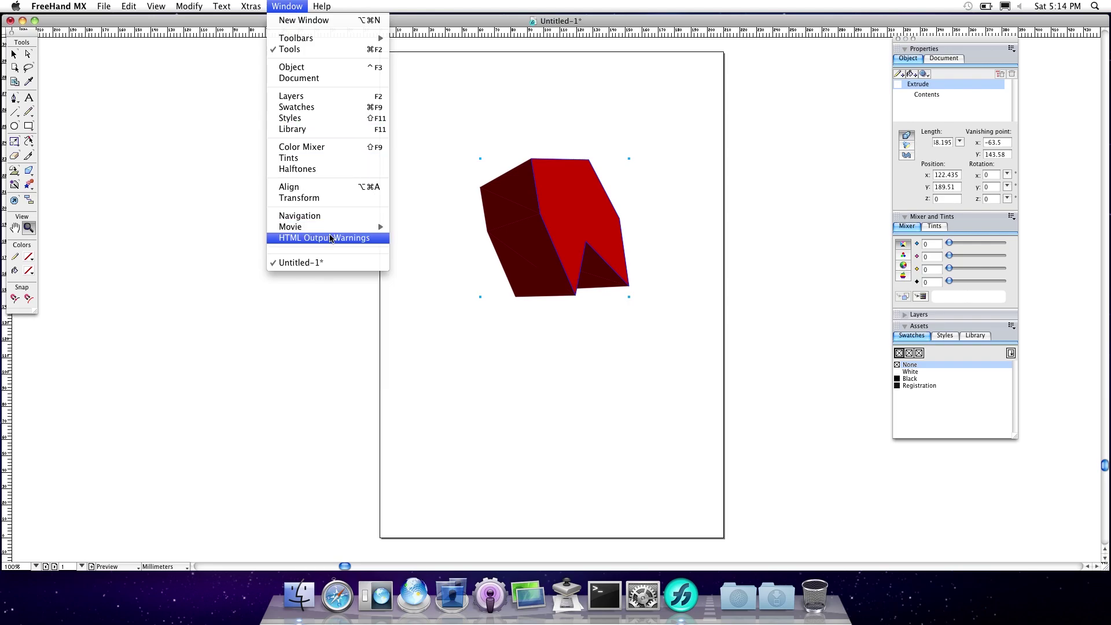
Show the Swatches panel and give the extruded block a White, then Black fill.
mouse_move(336, 229)
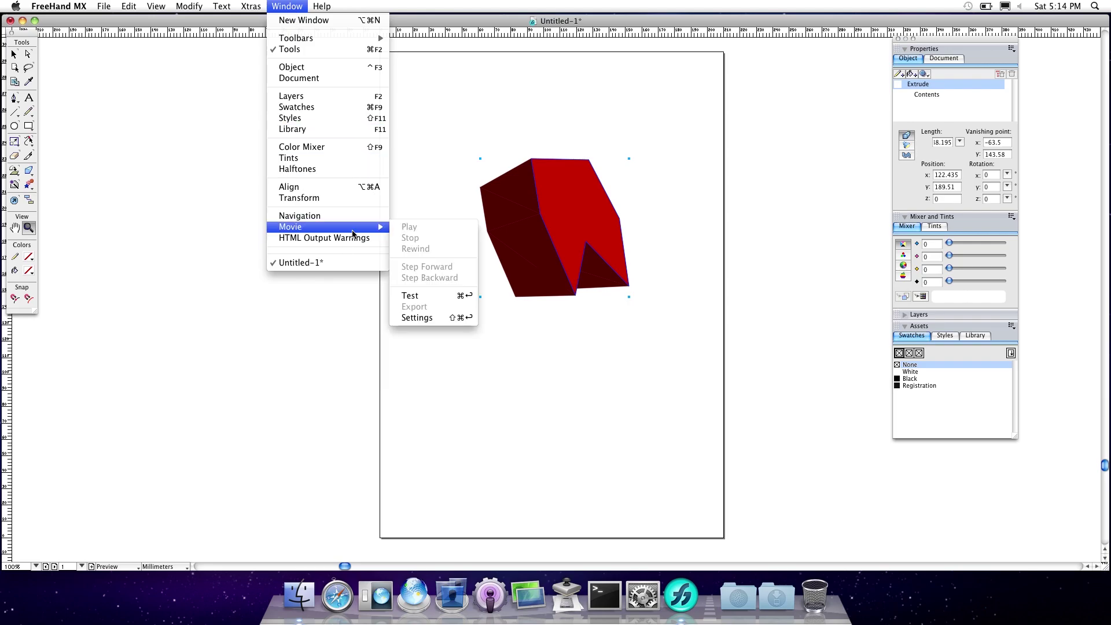
click(336, 114)
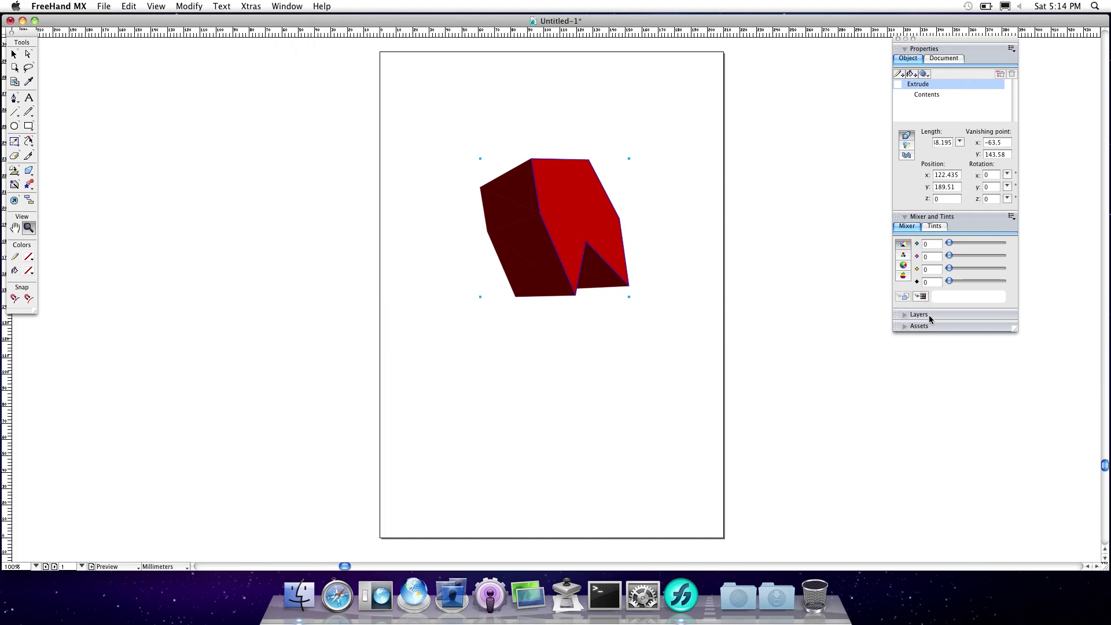
click(287, 6)
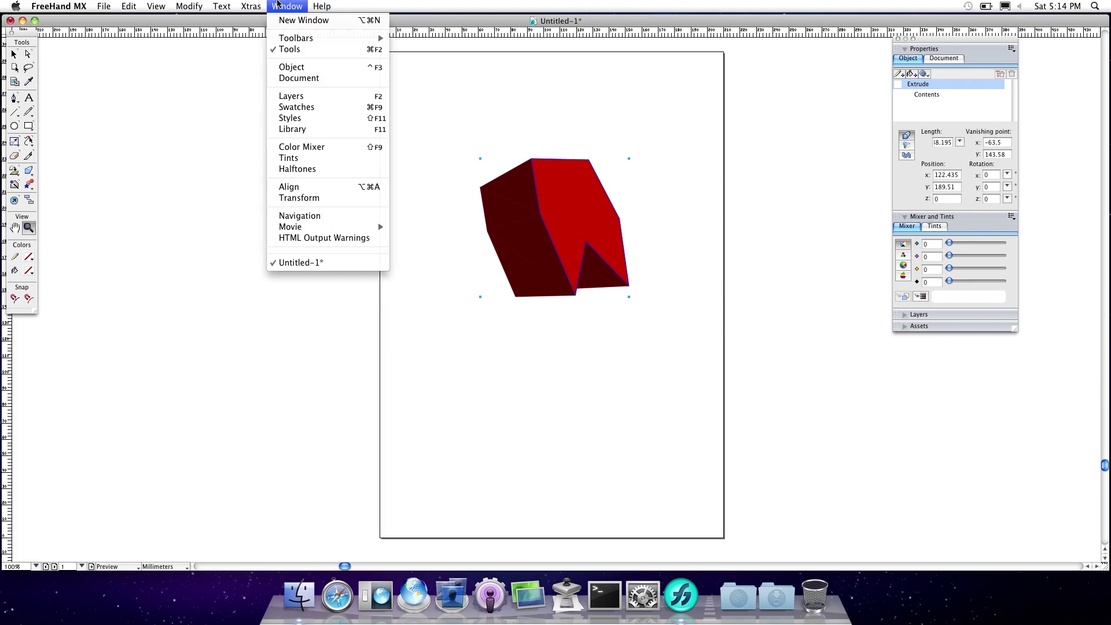
click(321, 107)
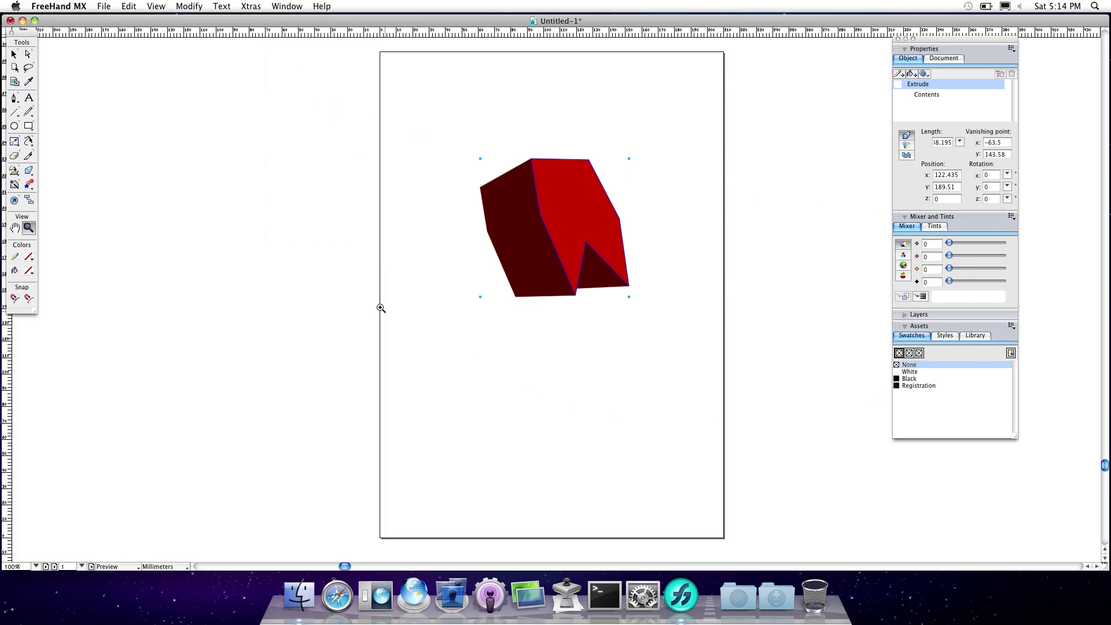
click(910, 374)
click(910, 379)
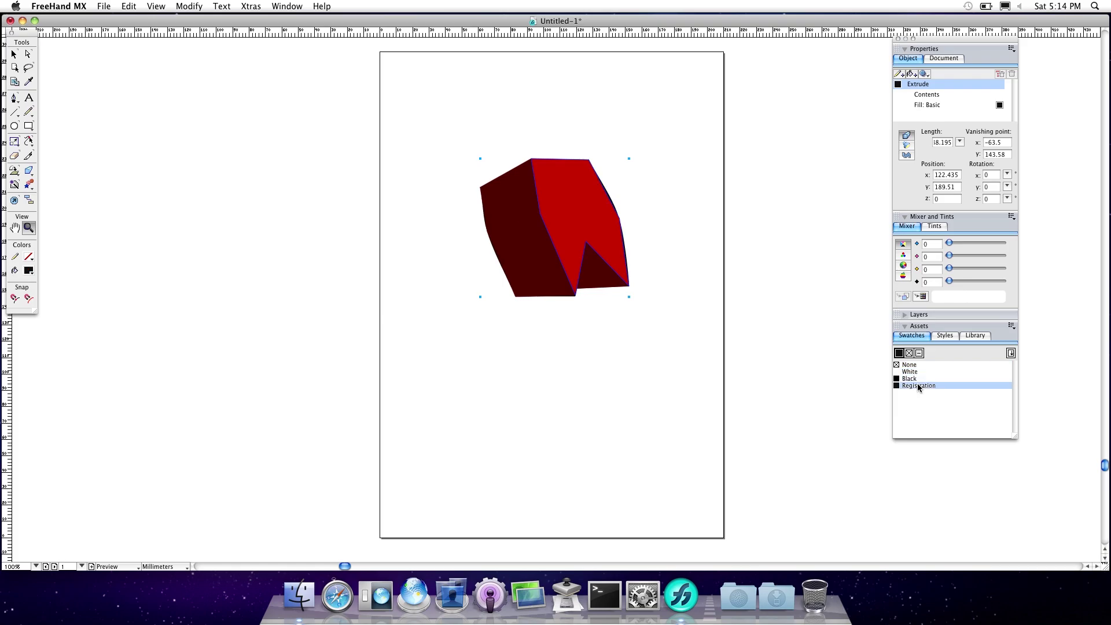
Show the Styles tab of the Assets panel.
click(911, 385)
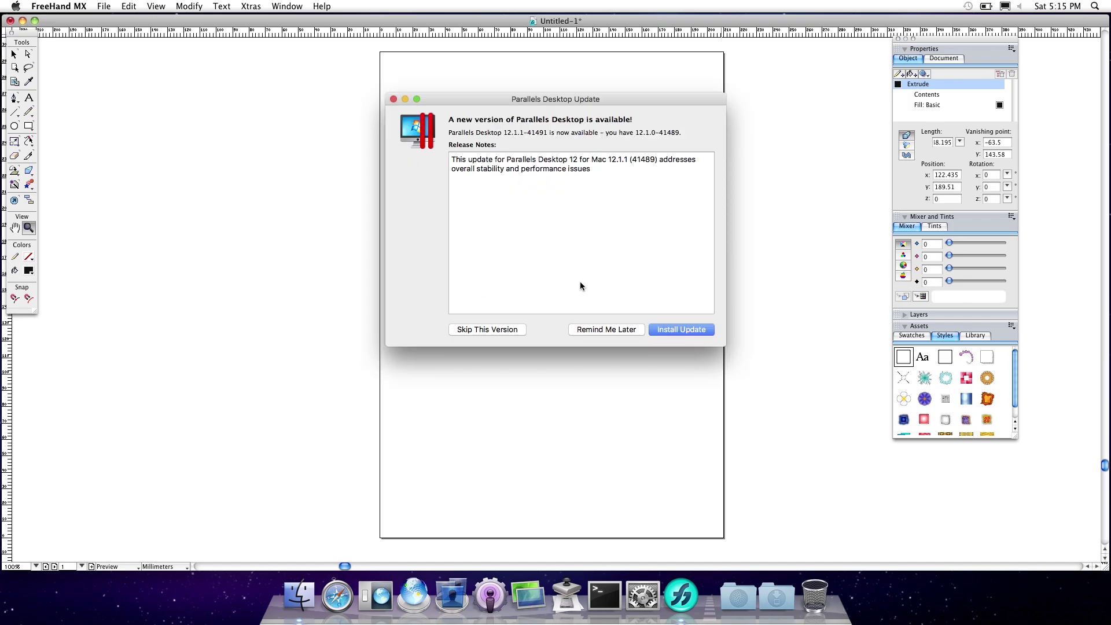
Dismiss the Parallels update notice with Remind Me Later and zoom in on the page.
click(598, 329)
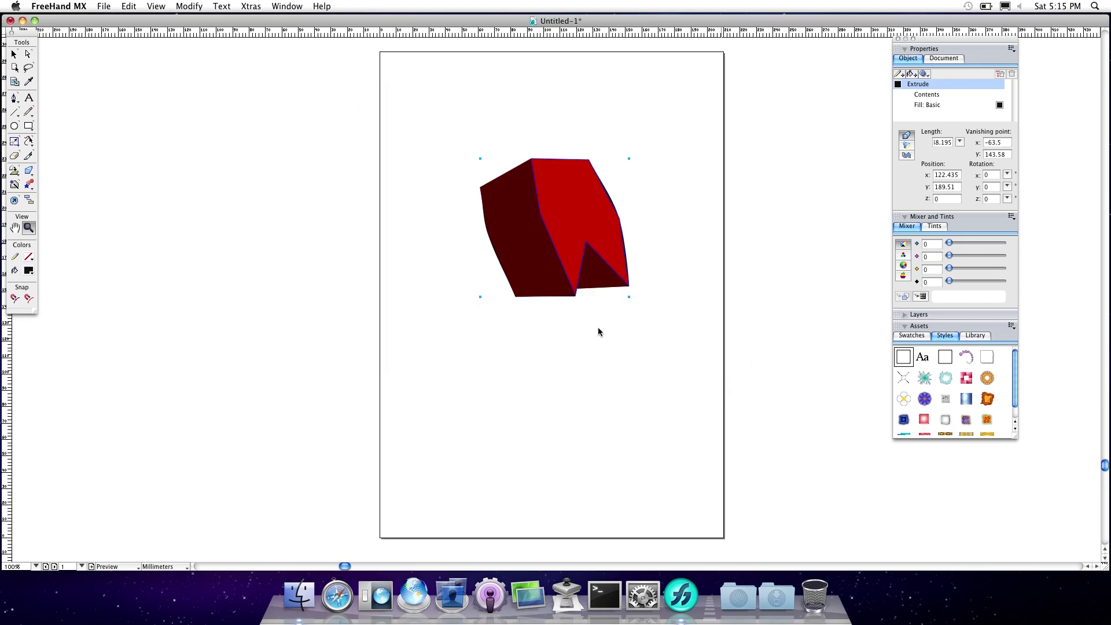
click(379, 289)
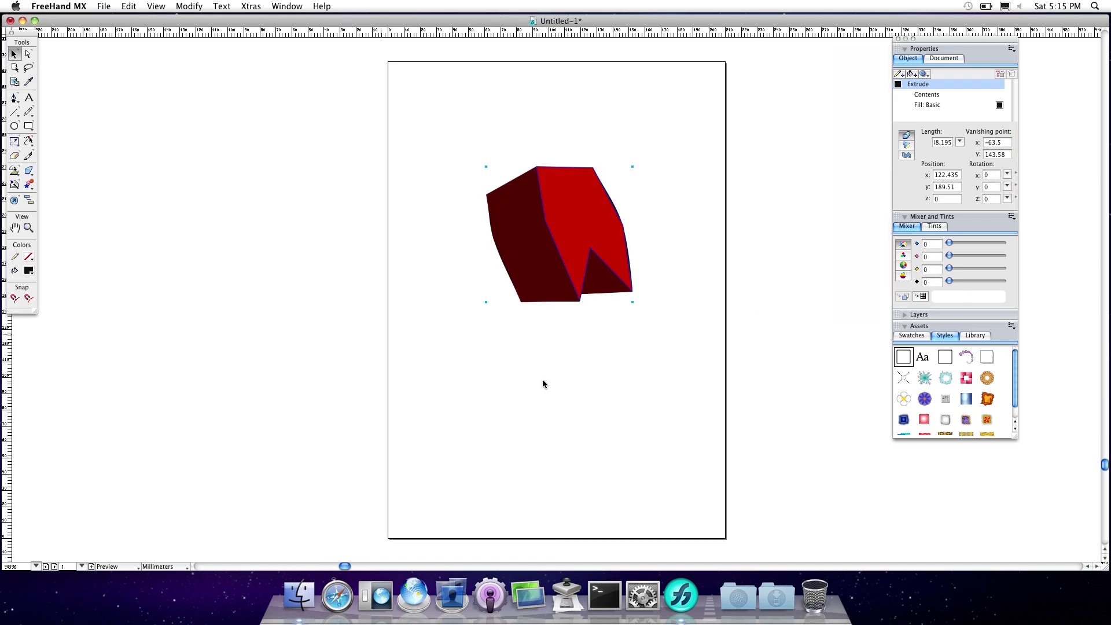
key(z)
Drag the red block left and down with the Pointer tool, then deselect it.
click(13, 54)
drag(570, 214, 512, 242)
click(527, 155)
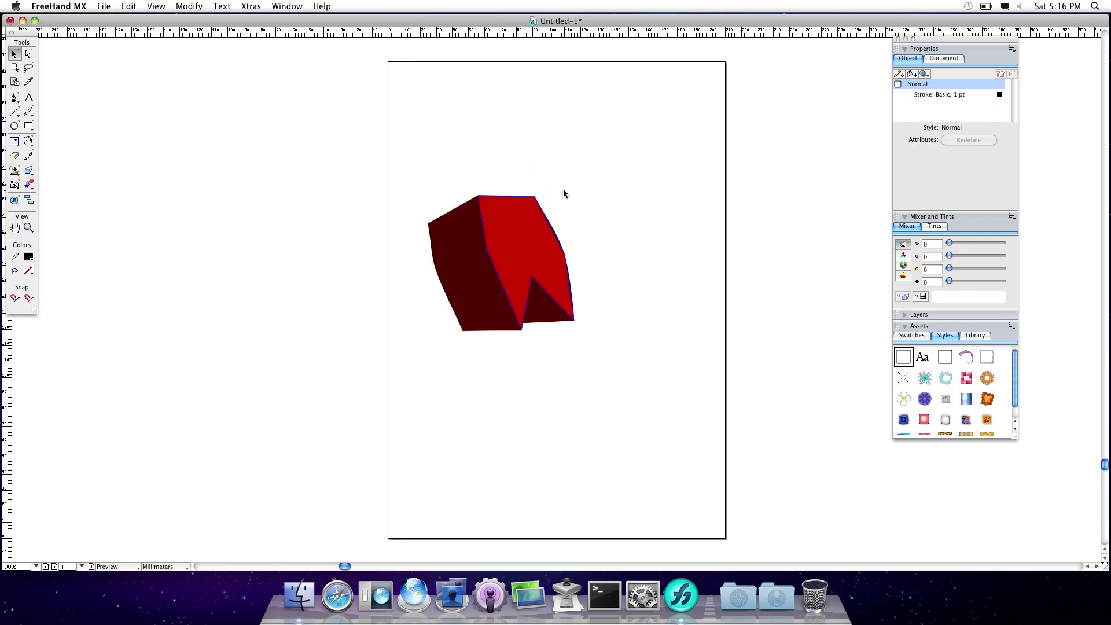